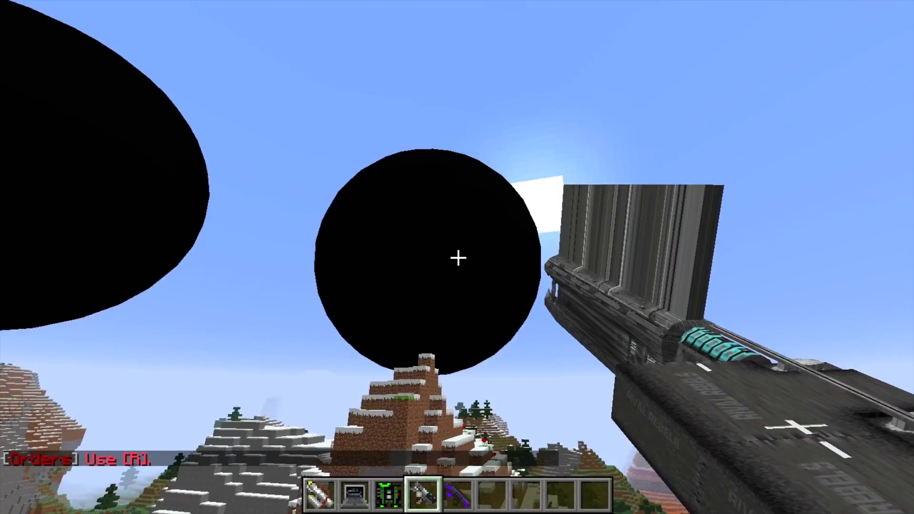
scroll(458, 257, down, 1)
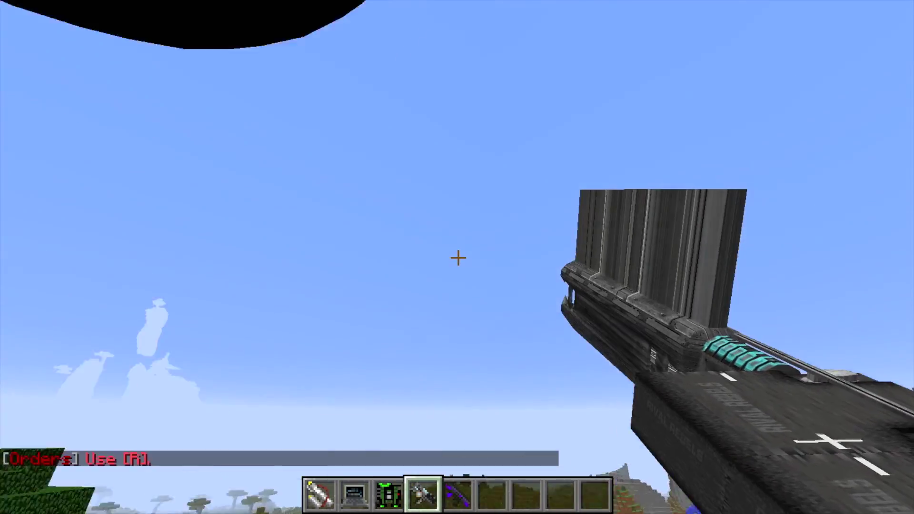
key(F5)
key(F5)
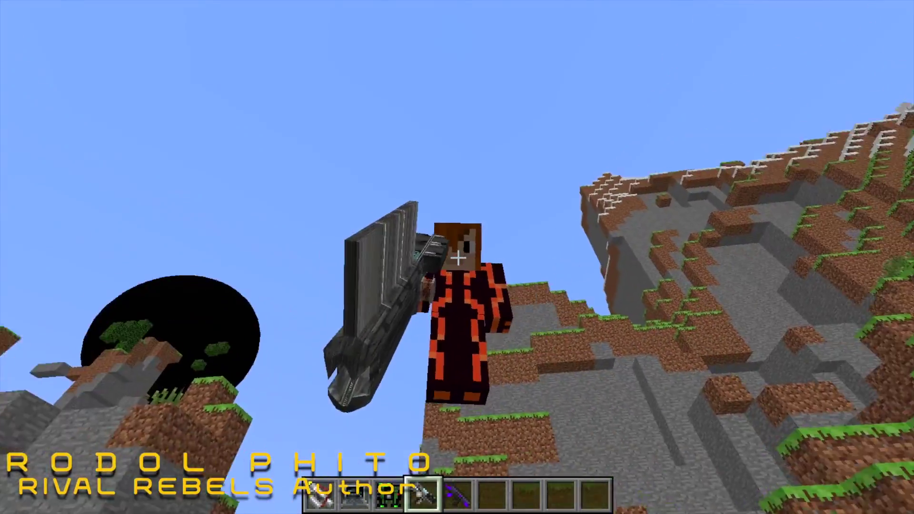
scroll(458, 257, down, 1)
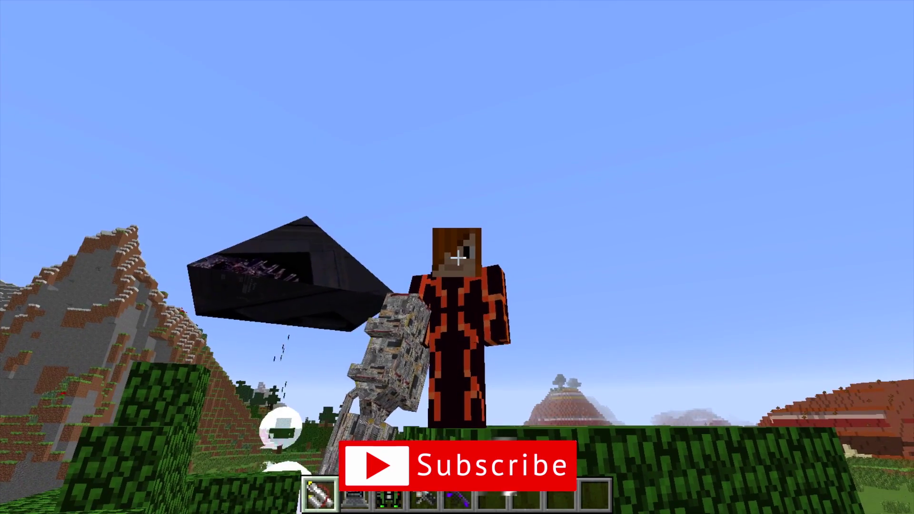
key(w)
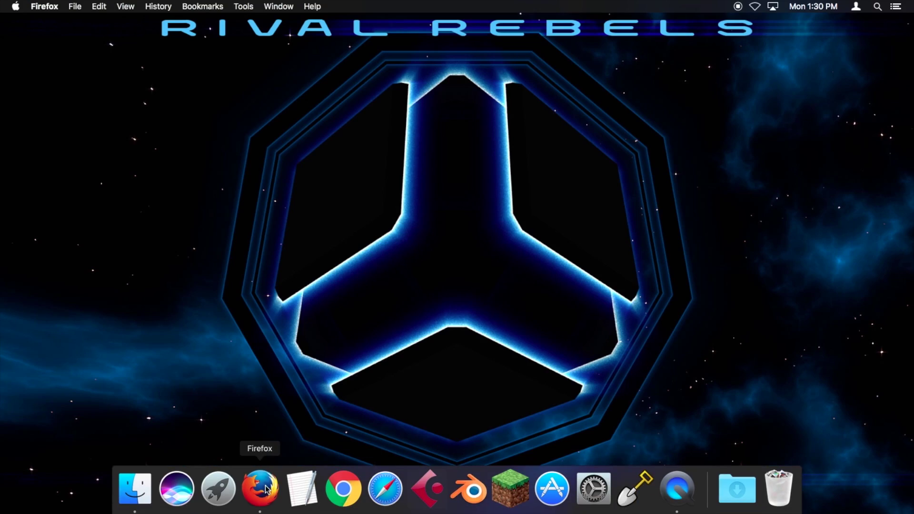
- Download the 64-bit Mac OSX ZIP of Blender 2.78c from blender.org through the USA mirror and save the file
click(266, 490)
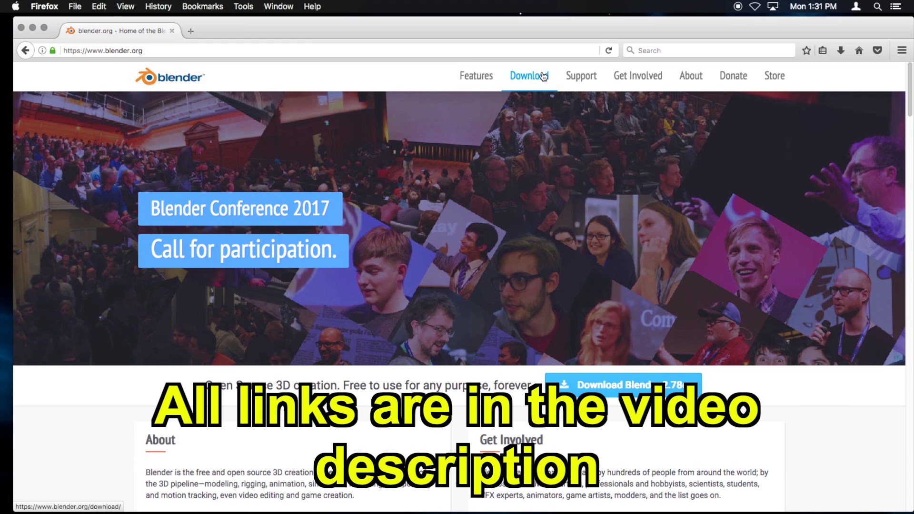
scroll(450, 286, down, 10)
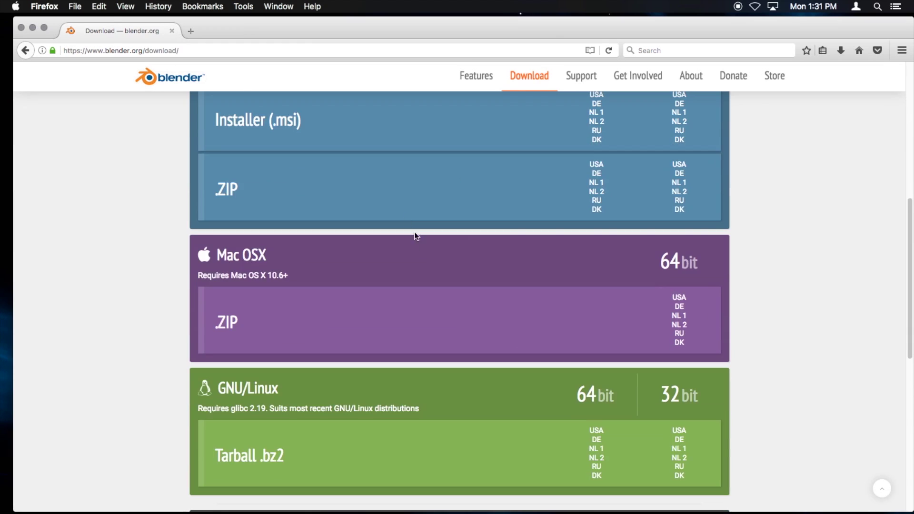
scroll(402, 221, up, 1)
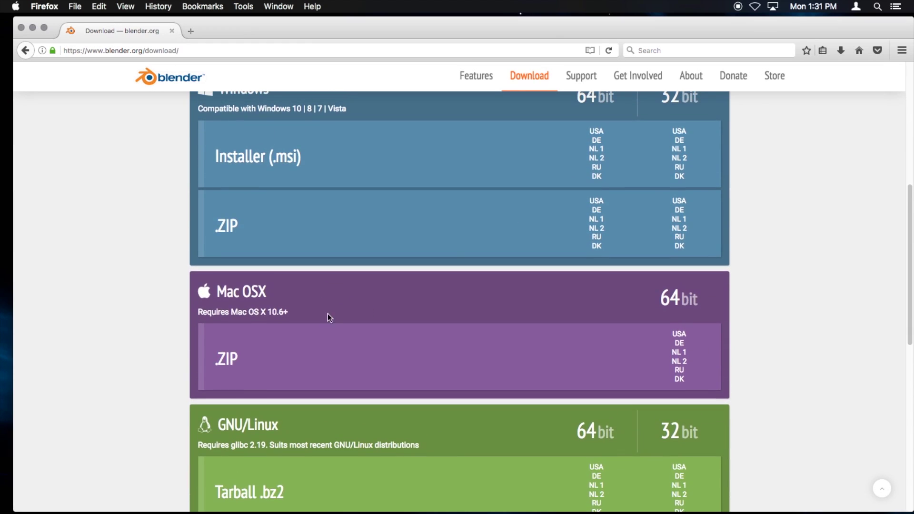
click(679, 334)
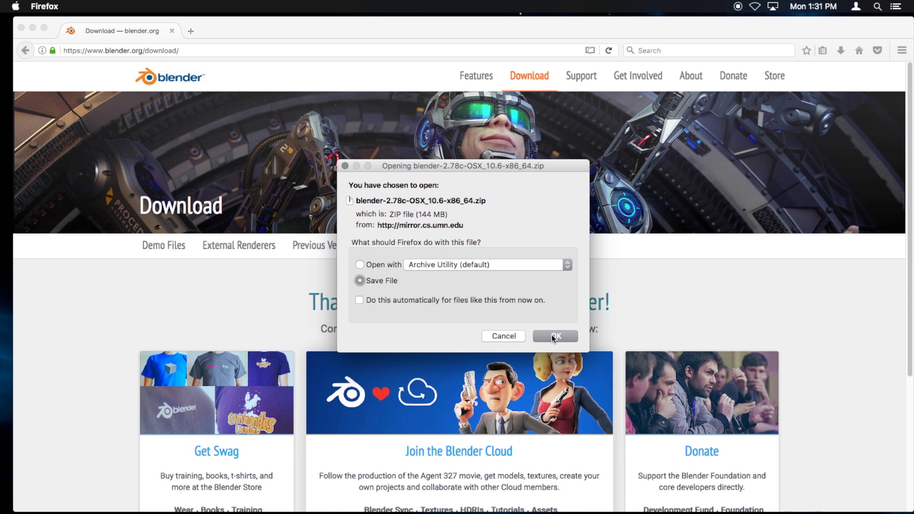
click(552, 337)
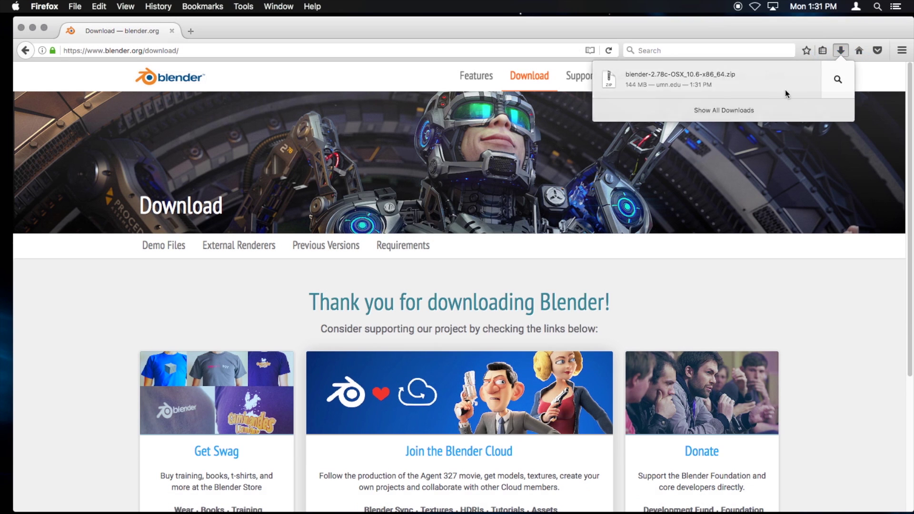
- Open the blender application in the extracted blender-2.78c-OSX_10.6-x86_64 folder in Downloads
click(784, 93)
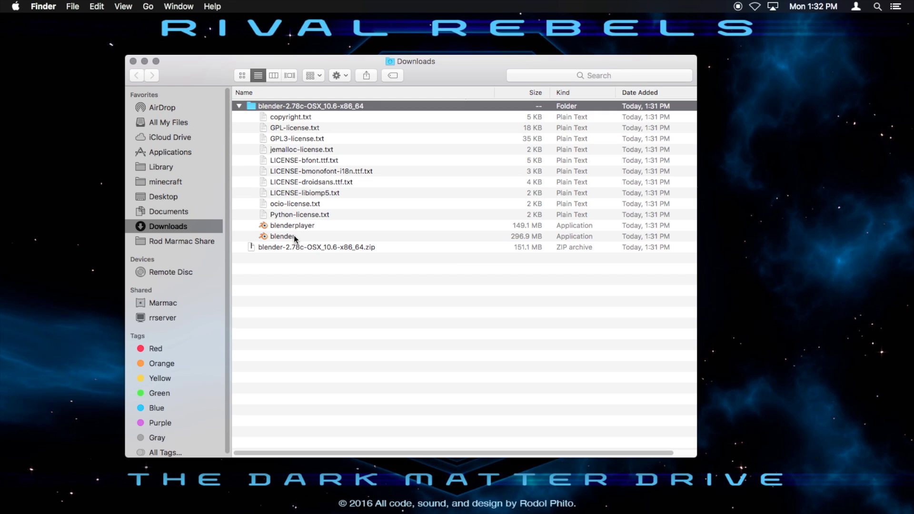
click(273, 236)
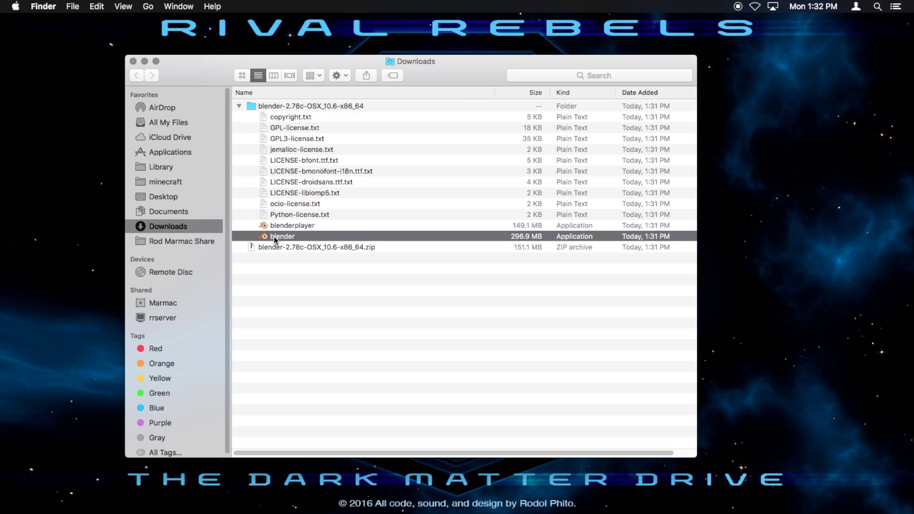
double_click(273, 237)
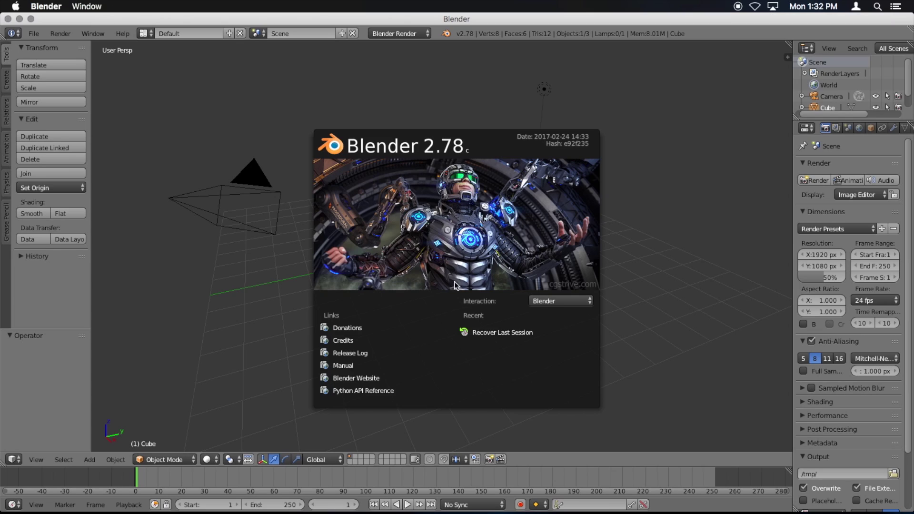
click(286, 284)
middle_drag(265, 283, 150, 109)
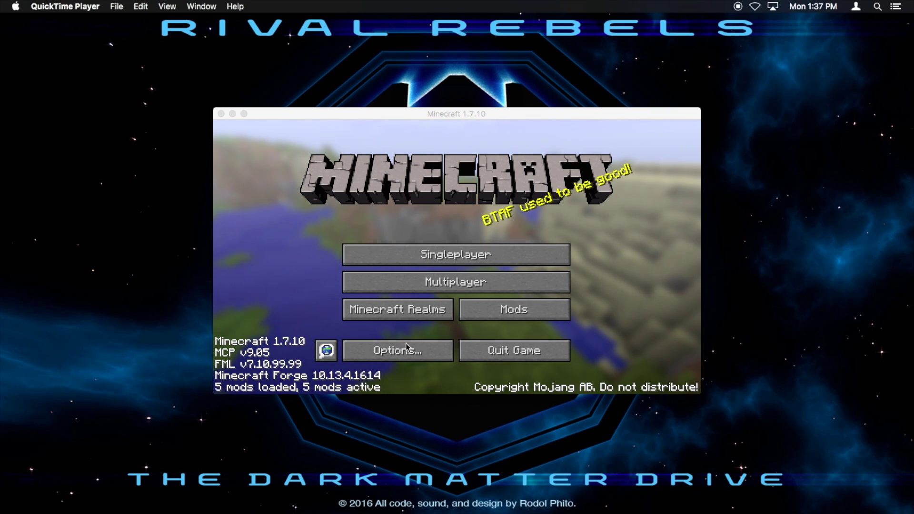
- Open the resource pack folder from Minecraft's options and go to the neighbouring mods folder
click(404, 357)
click(404, 356)
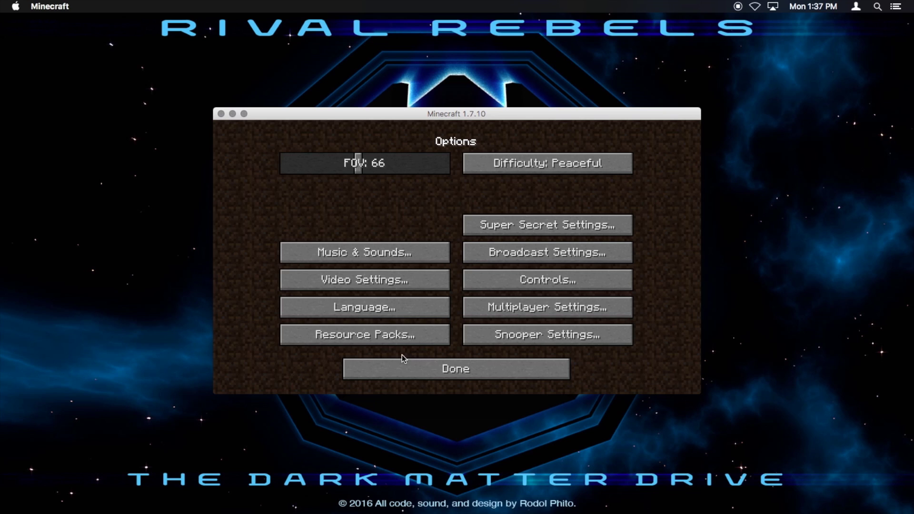
click(367, 335)
click(340, 355)
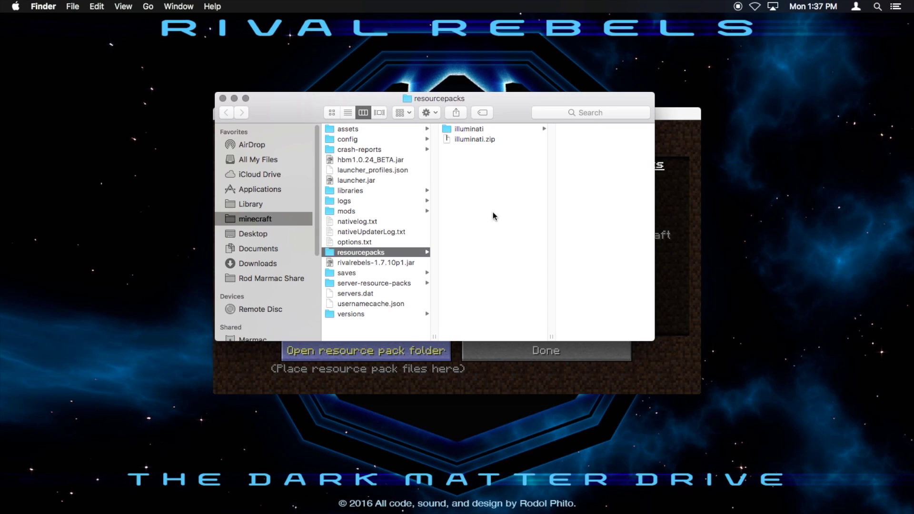
click(359, 212)
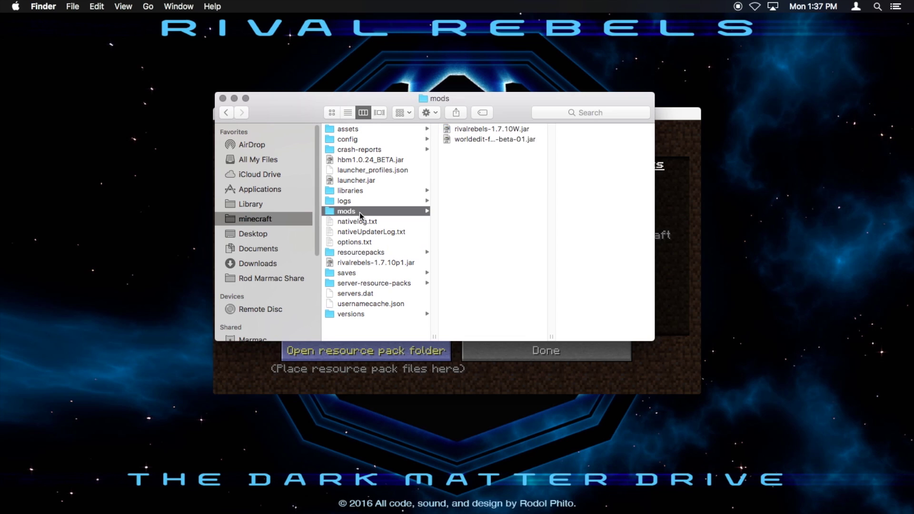
- Move rivalrebels-1.7.10W.jar from the mods folder to the desktop and place its extracted folder beside it
click(502, 133)
drag(474, 131, 97, 141)
right_click(96, 144)
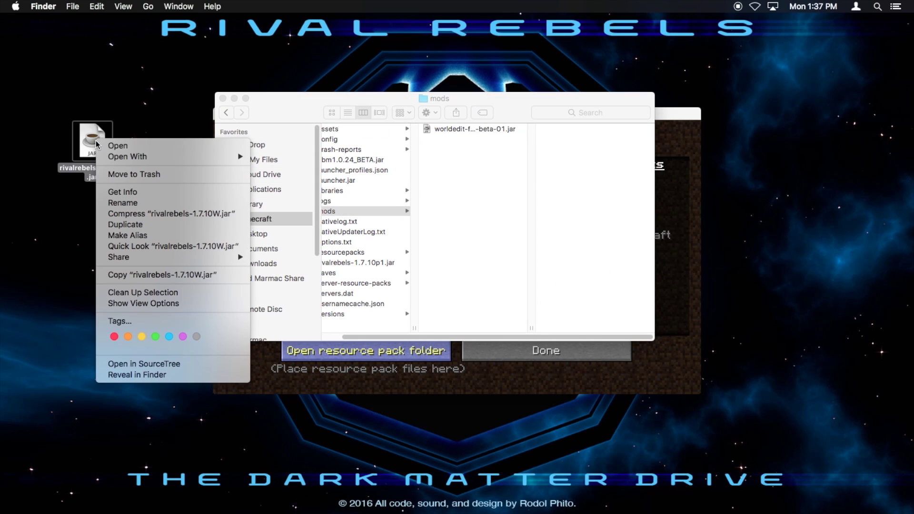
mouse_move(137, 157)
click(272, 188)
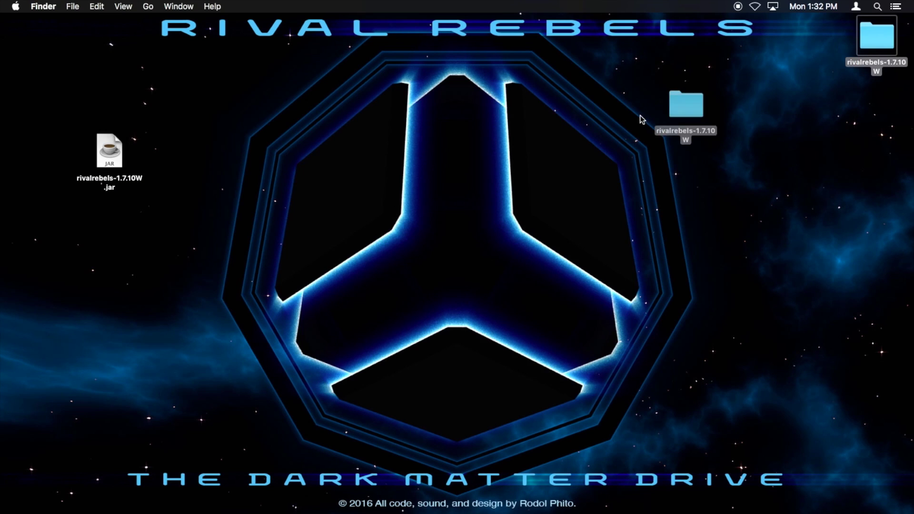
drag(642, 120, 262, 143)
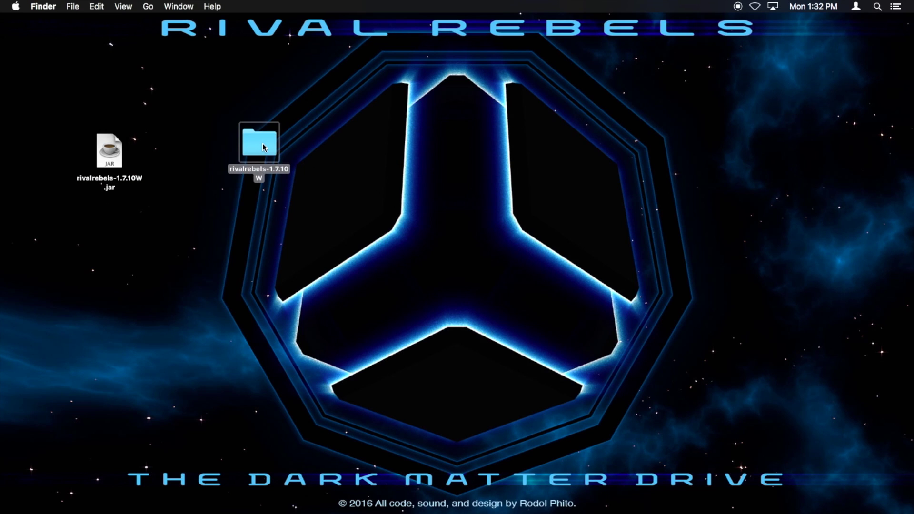
- Open the extracted rivalrebels-1.7.10W folder and browse to assets/rivalrebels/models
double_click(261, 144)
click(486, 114)
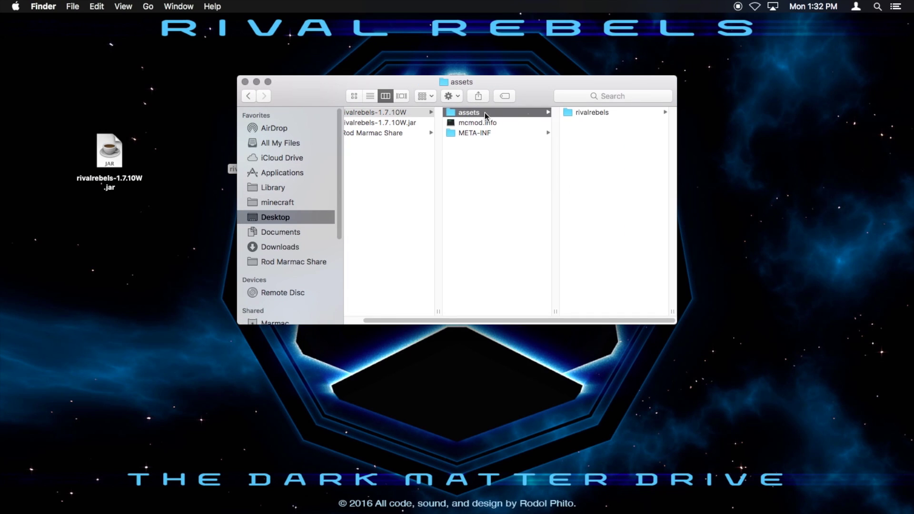
click(584, 112)
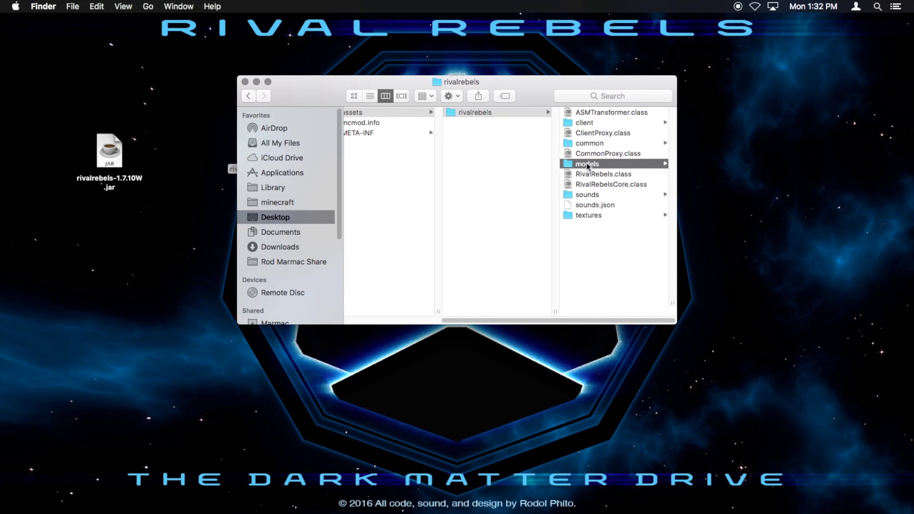
click(590, 119)
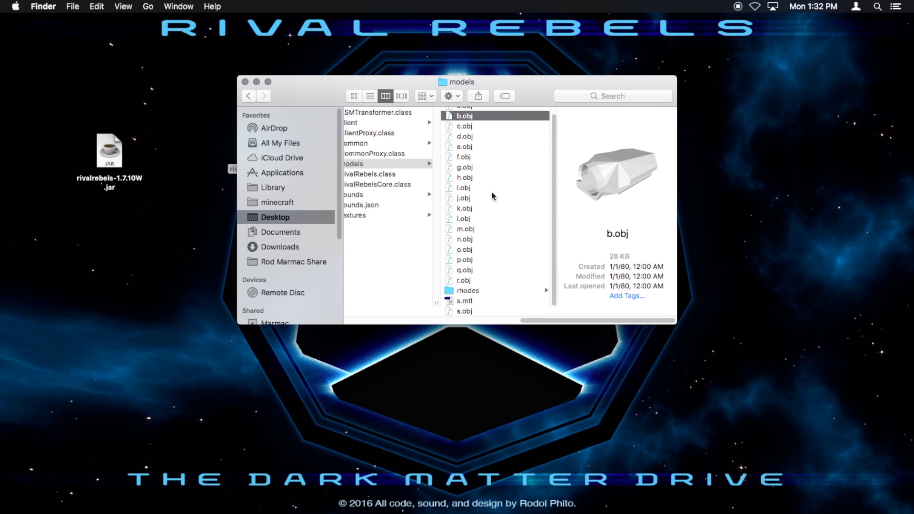
- Preview several OBJ models in the models folder, including m.obj, k.obj and p.obj, and move the folder window aside
click(492, 194)
click(481, 148)
click(481, 227)
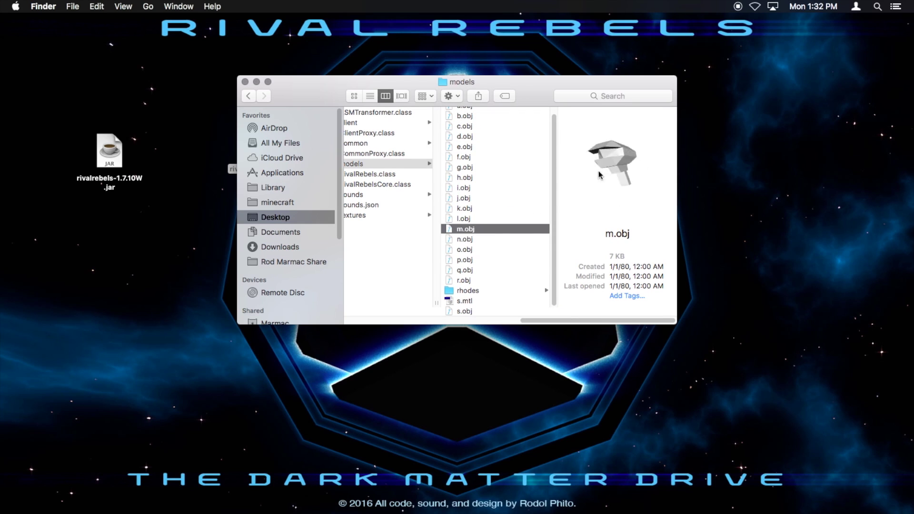
click(504, 208)
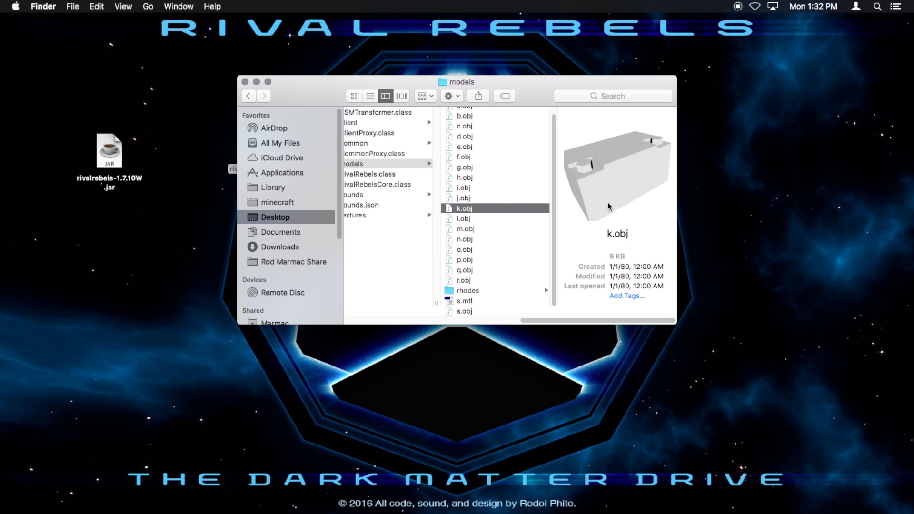
click(489, 261)
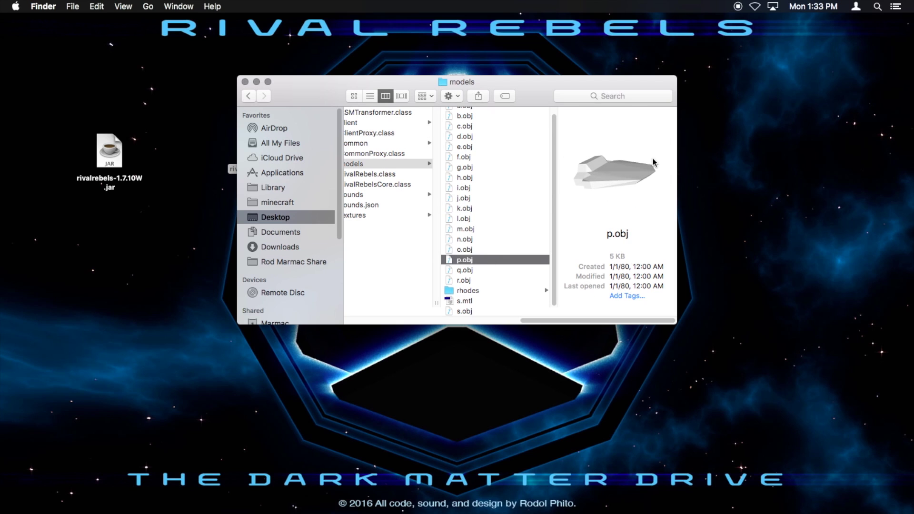
drag(303, 83, 118, 57)
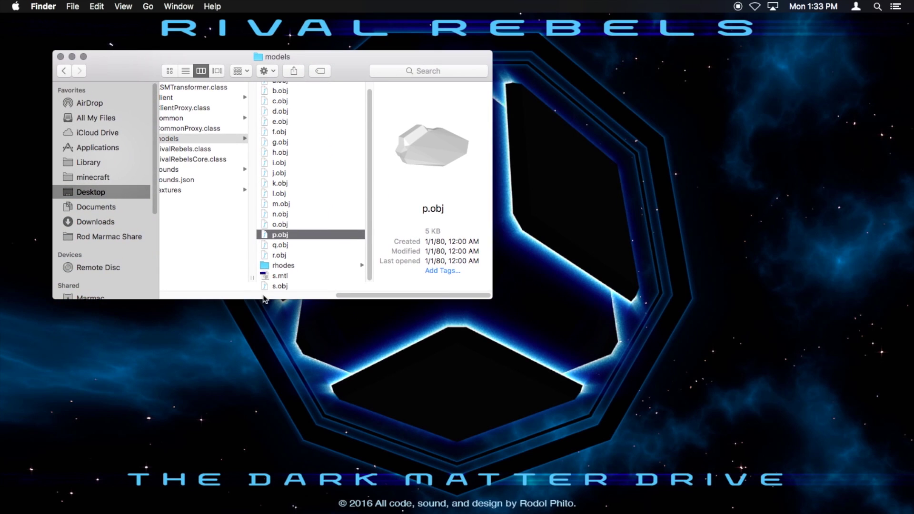
- Switch to Blender and delete the default cube, camera and lamp from the scene
mouse_move(384, 508)
click(677, 490)
middle_drag(366, 206, 462, 288)
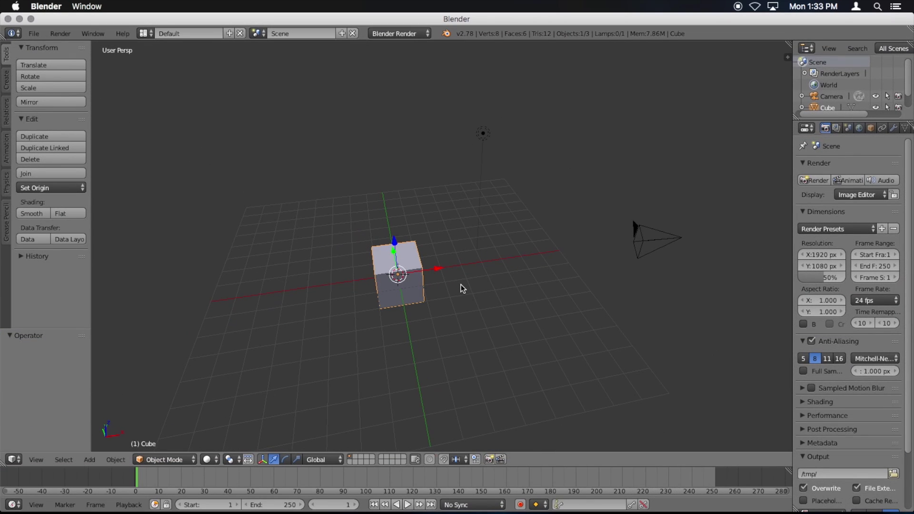
key(a)
key(a)
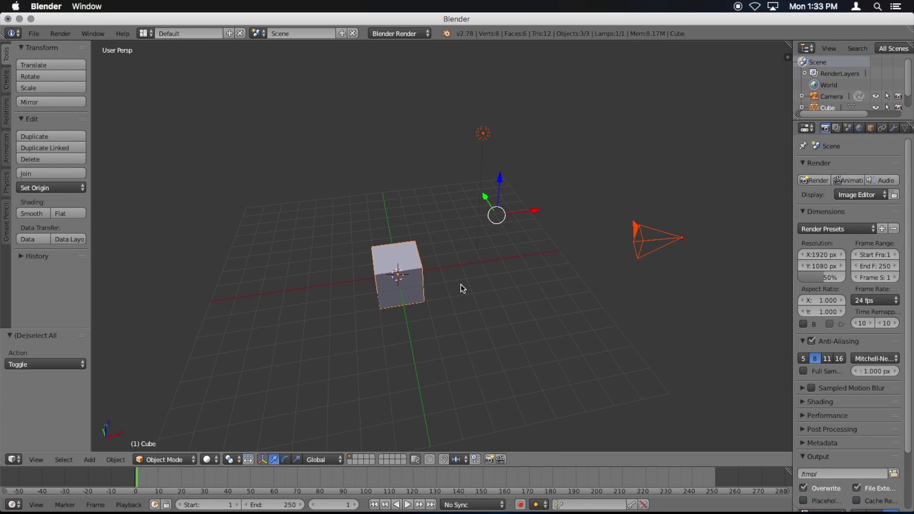
key(x)
click(460, 286)
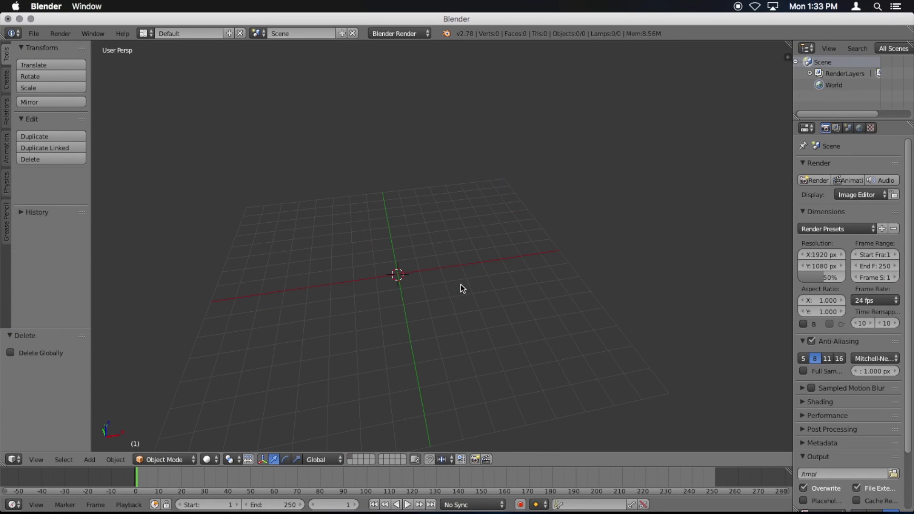
- Import the Wavefront model n.obj from the desktop folder rivalrebels-1.7.10W/assets/rivalrebels/models
click(38, 33)
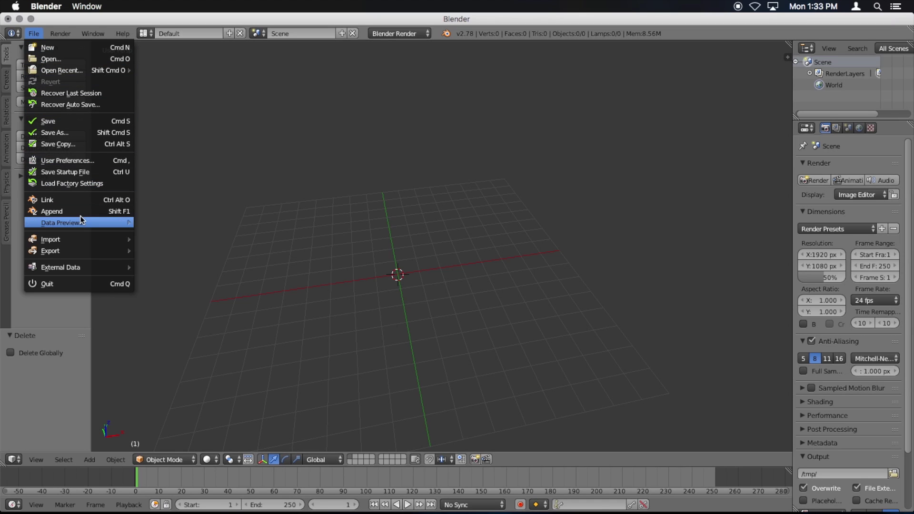
mouse_move(74, 238)
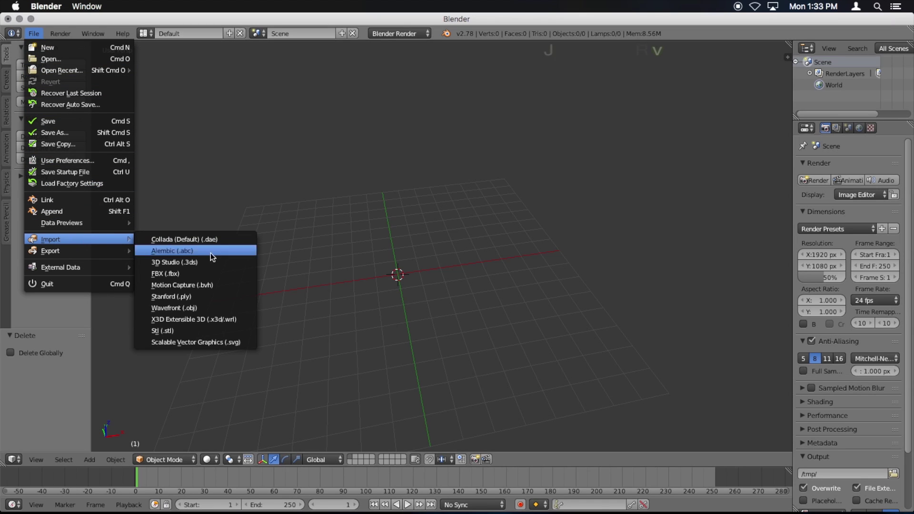
click(211, 304)
click(166, 125)
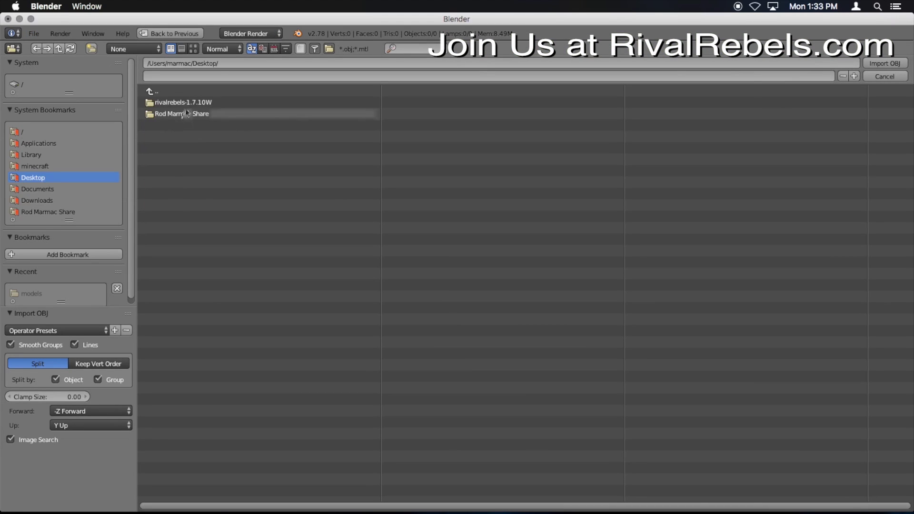
click(185, 104)
click(185, 104)
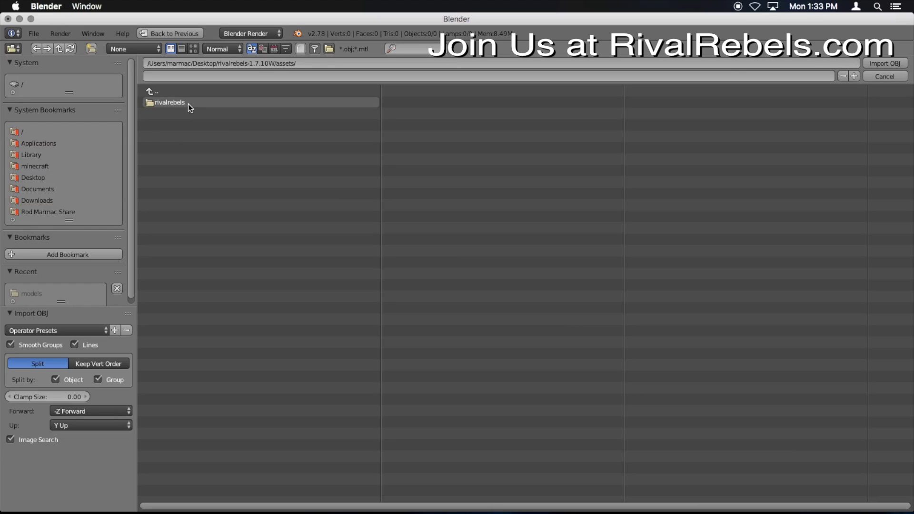
click(187, 103)
click(184, 126)
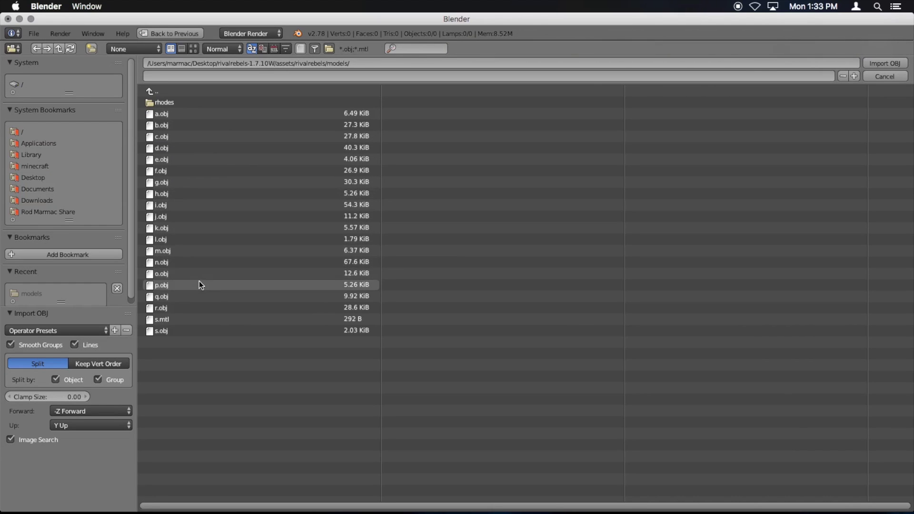
double_click(201, 262)
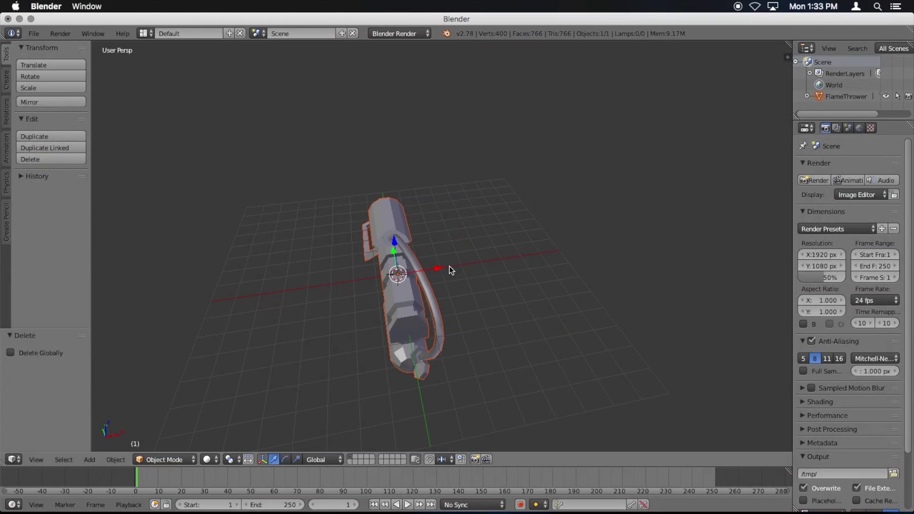
- Examine the imported flamethrower model up close from different angles
scroll(451, 270, up, 3)
middle_drag(455, 323, 532, 268)
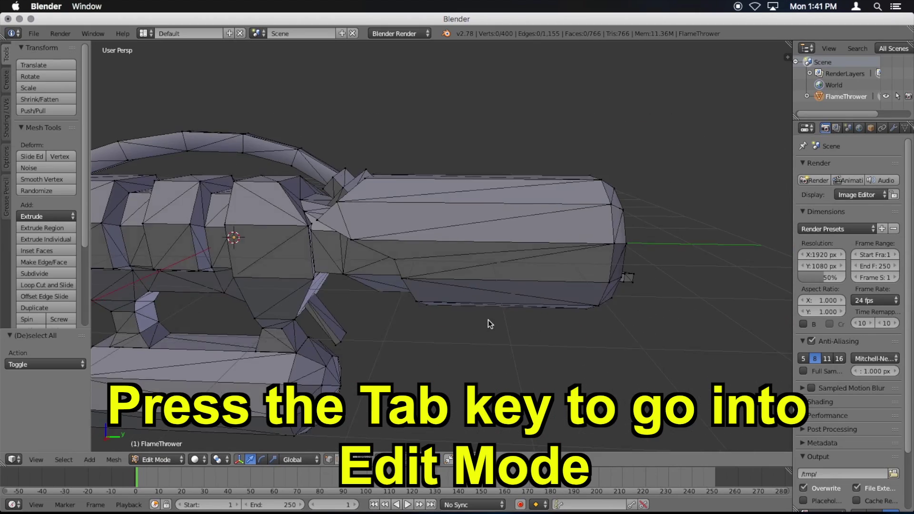
middle_drag(487, 319, 551, 347)
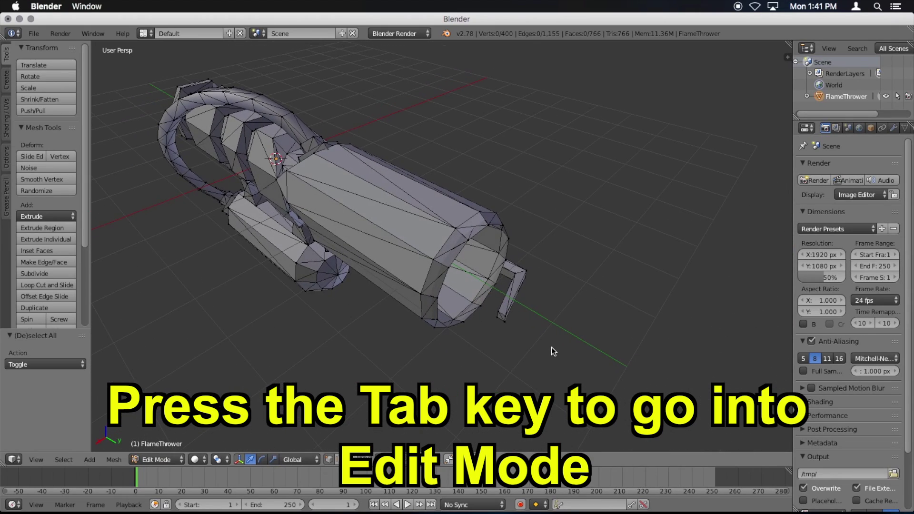
- Box-select the vertices at the open end of the large barrel and the bent rod's tip, and move them about 5.48 along Y
key(b)
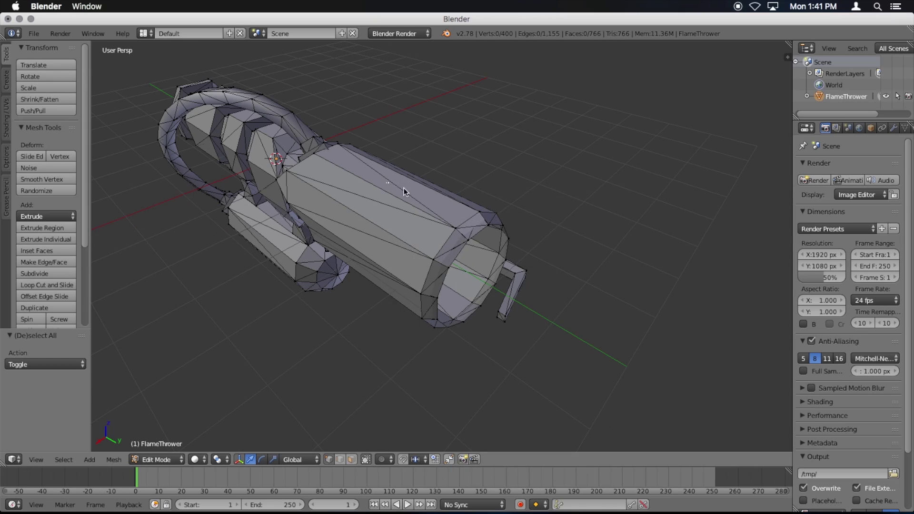
drag(386, 182, 593, 385)
middle_drag(480, 358, 452, 223)
key(b)
drag(296, 116, 434, 343)
middle_drag(435, 342, 407, 277)
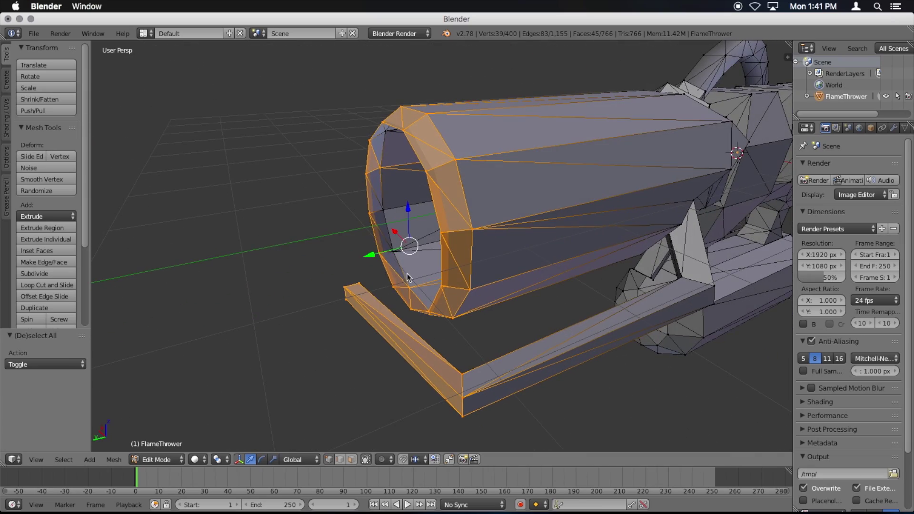
drag(338, 107, 441, 285)
middle_drag(440, 286, 579, 225)
key(b)
drag(462, 131, 530, 221)
middle_drag(531, 221, 518, 282)
scroll(503, 255, down, 2)
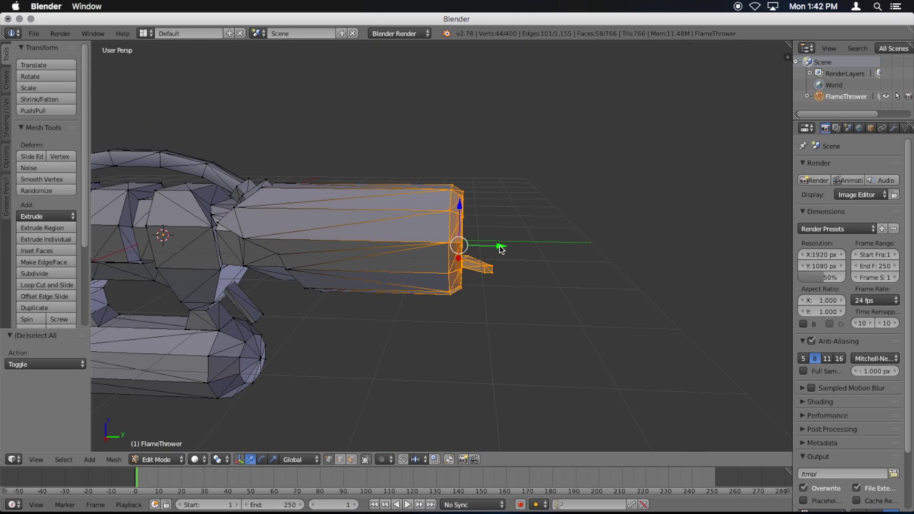
drag(501, 249, 110, 257)
scroll(224, 224, down, 3)
- Move the lower tank's rounded end-cap vertices about 8.75 along Y, and raise the four vertices on top of the body 0.993 along Z
middle_drag(224, 225, 446, 298)
scroll(356, 304, up, 2)
right_click(355, 304)
scroll(356, 304, up, 3)
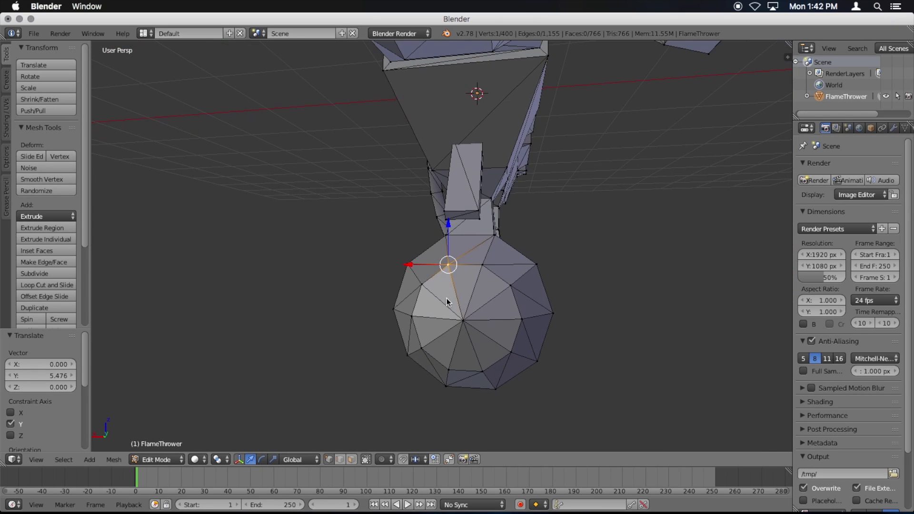
key(b)
drag(367, 275, 525, 368)
middle_drag(524, 367, 511, 356)
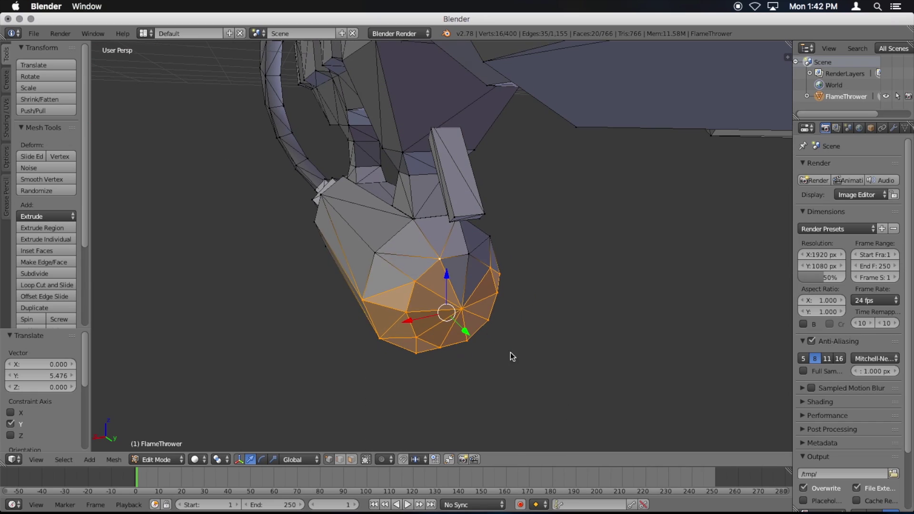
key(b)
drag(338, 228, 522, 326)
middle_drag(522, 326, 319, 289)
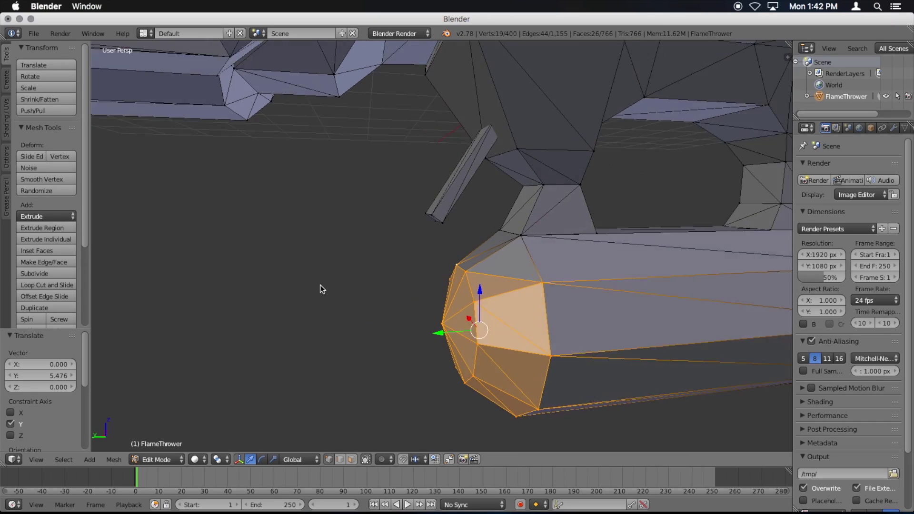
key(b)
drag(491, 224, 483, 307)
middle_drag(483, 307, 410, 259)
key(g)
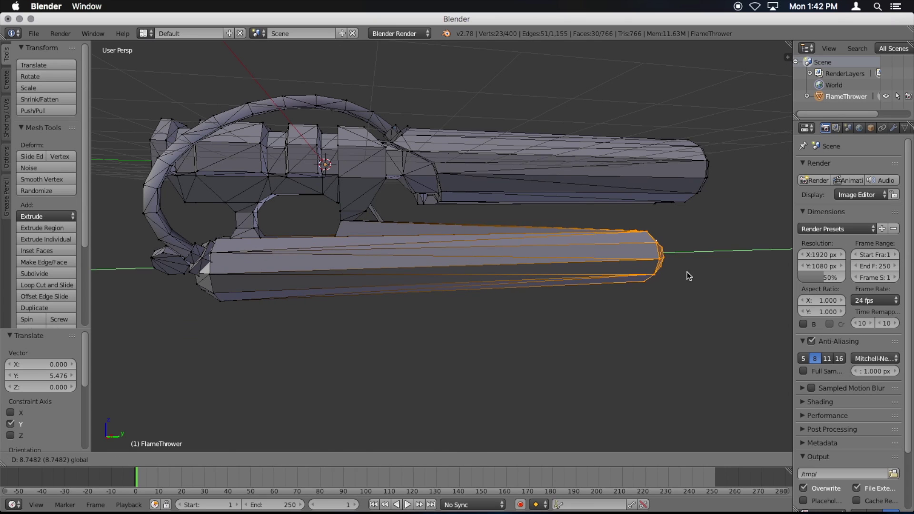
click(685, 276)
middle_drag(685, 276, 532, 195)
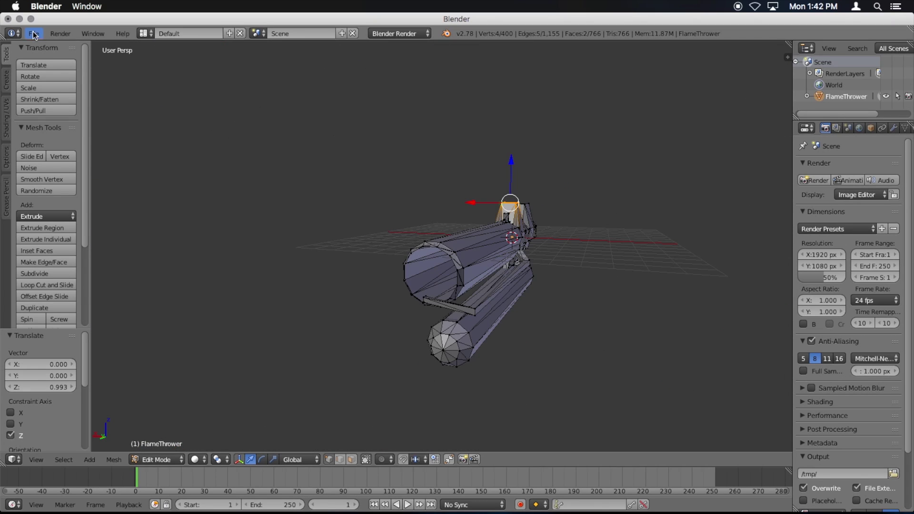
- Start a Wavefront OBJ export with Write Materials disabled and Triangulate Faces enabled
click(34, 34)
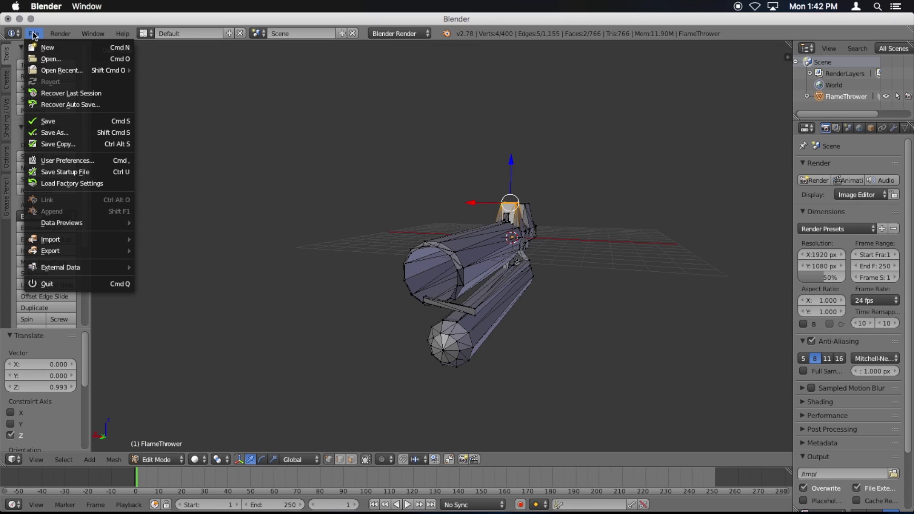
mouse_move(68, 254)
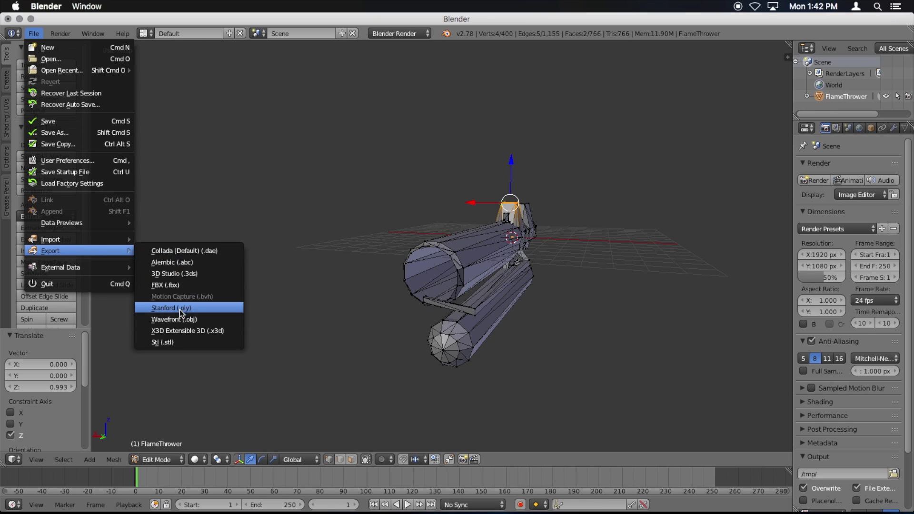
click(176, 318)
scroll(60, 379, down, 3)
scroll(34, 379, down, 3)
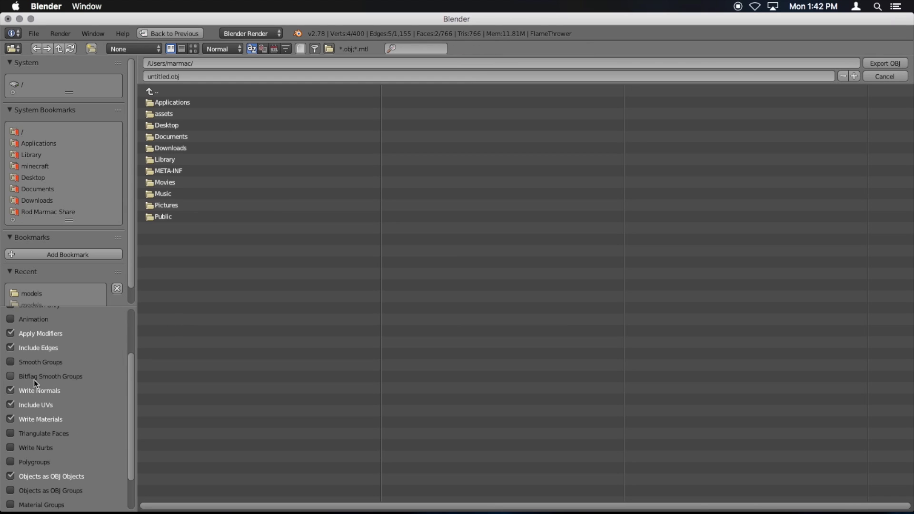
scroll(33, 369, up, 4)
scroll(42, 409, down, 1)
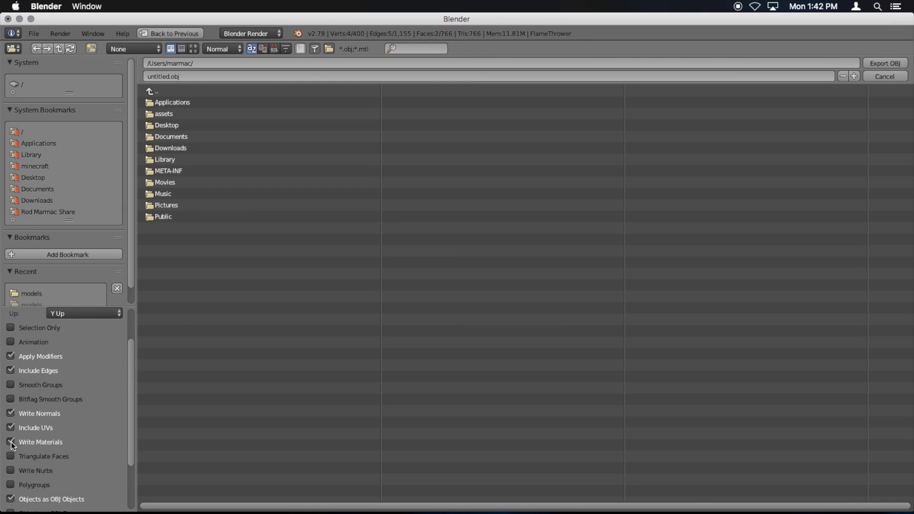
scroll(51, 446, up, 2)
scroll(53, 384, down, 2)
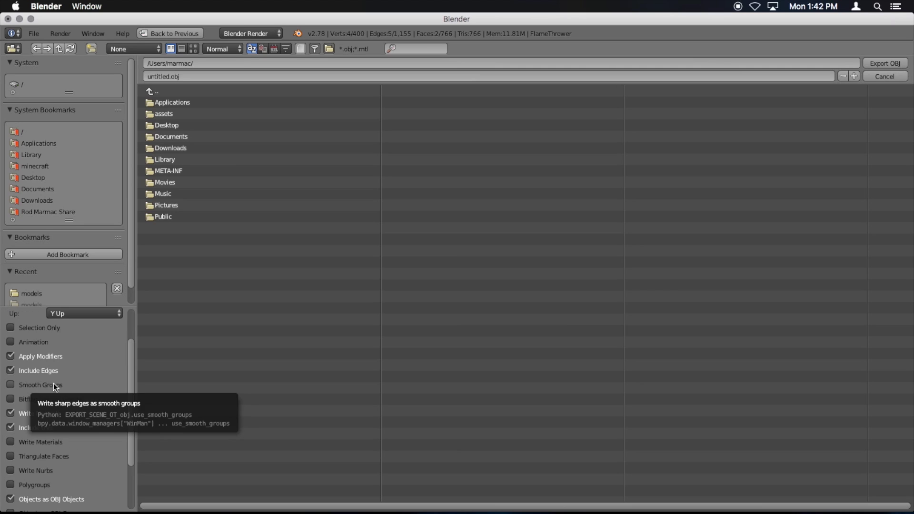
scroll(97, 424, down, 1)
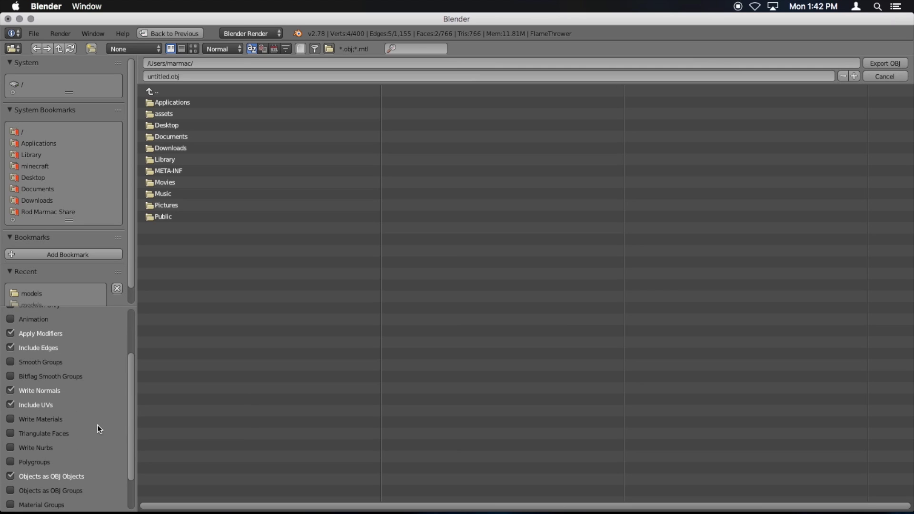
click(9, 433)
scroll(31, 432, up, 2)
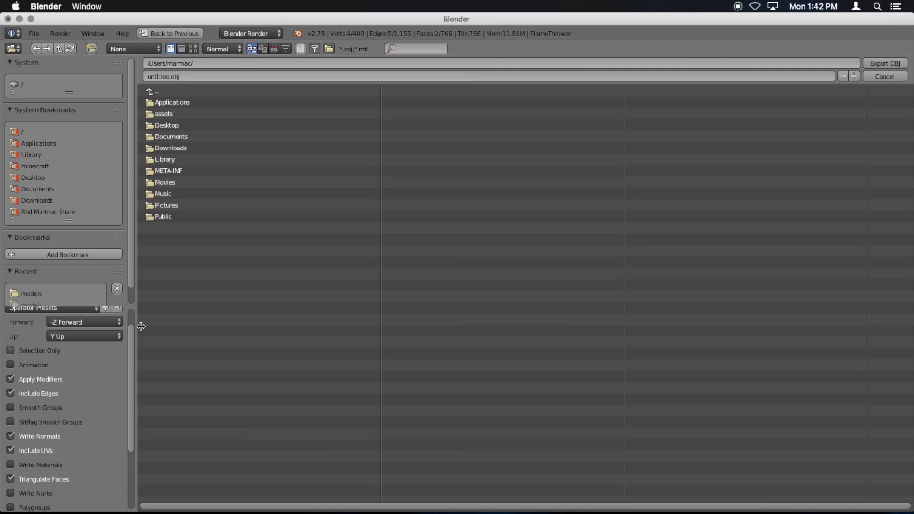
- Export the model over n.obj in the desktop folder rivalrebels-1.7.10W/assets/rivalrebels/models
click(36, 177)
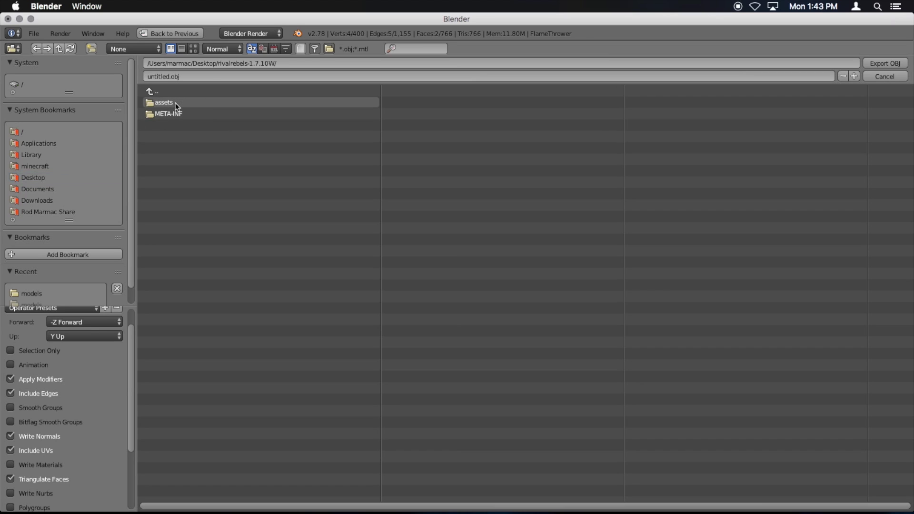
click(175, 103)
click(175, 103)
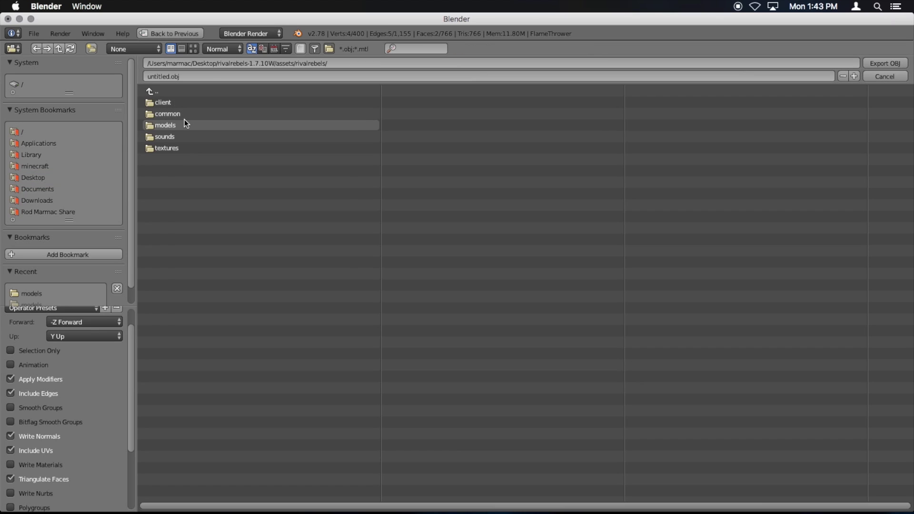
click(184, 120)
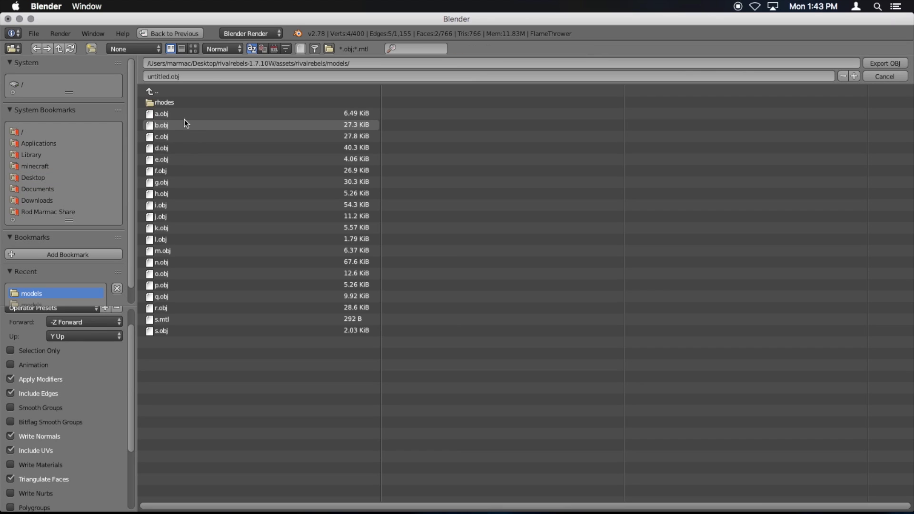
click(184, 261)
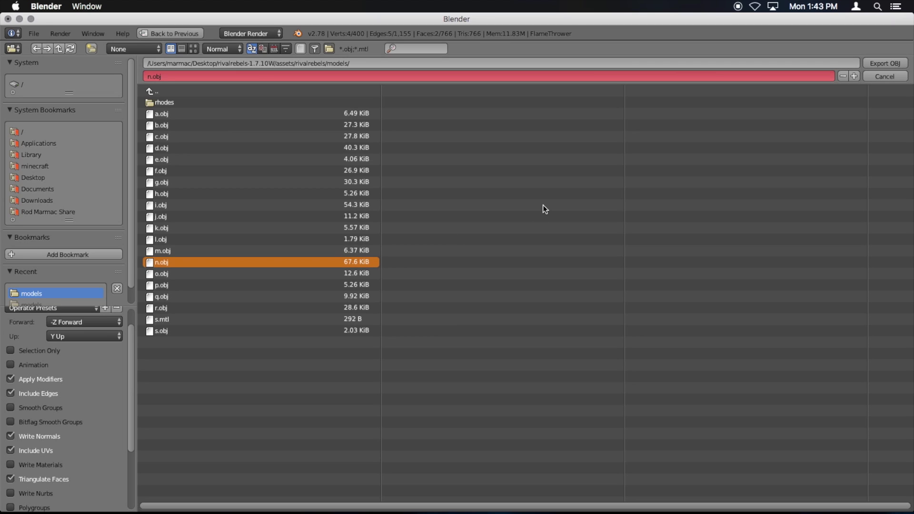
click(880, 64)
middle_drag(525, 210, 462, 236)
- Minimize Blender, open the desktop folder rivalrebels-1.7.10W and compress assets, mcmod.info and META-INF together into one zip archive
click(19, 19)
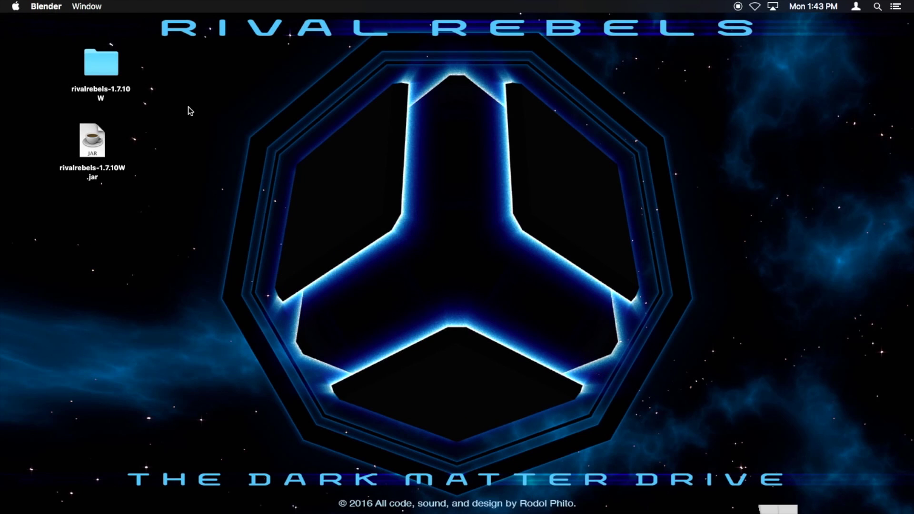
double_click(103, 71)
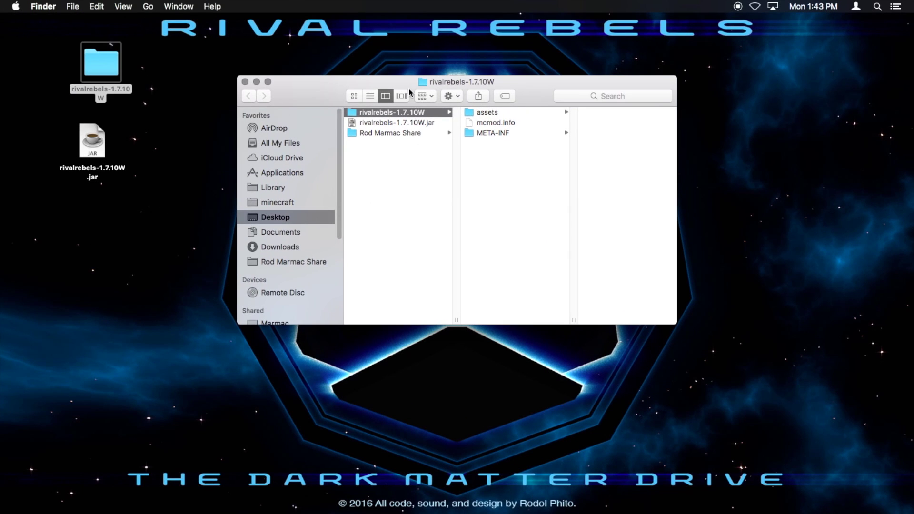
drag(408, 82, 362, 84)
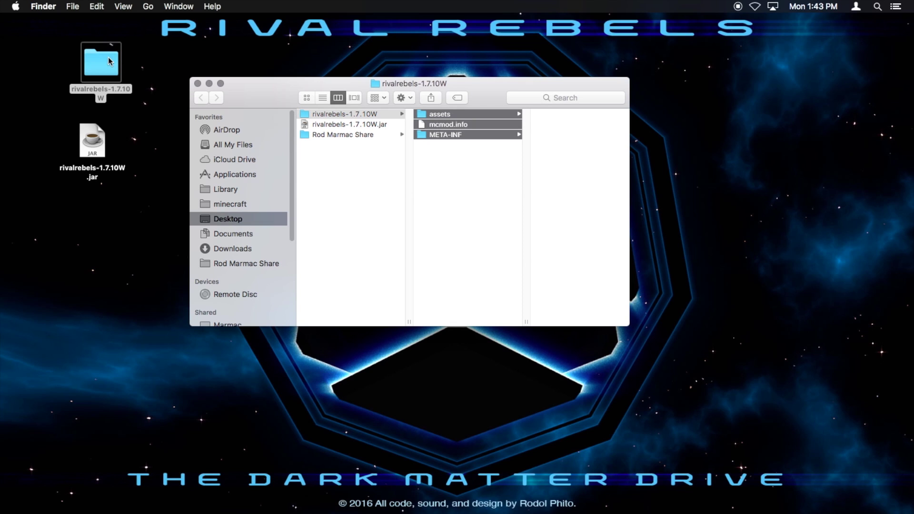
right_click(453, 118)
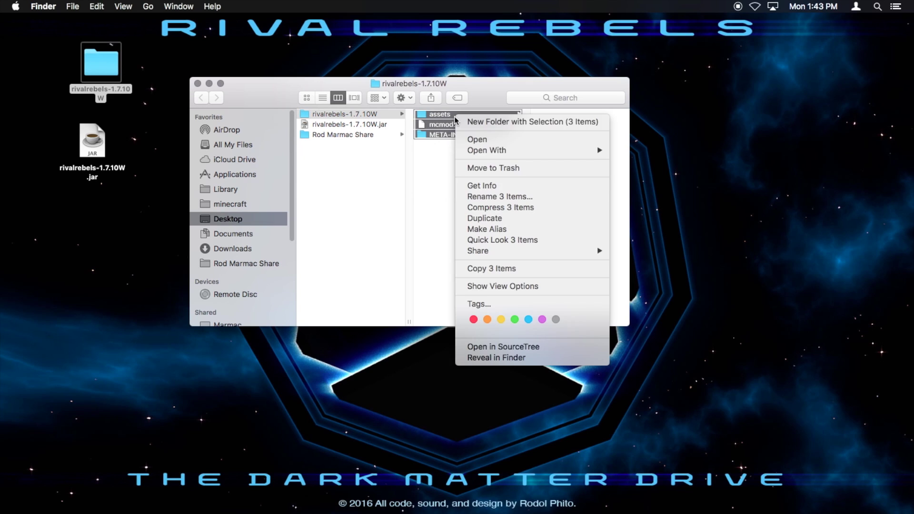
click(501, 206)
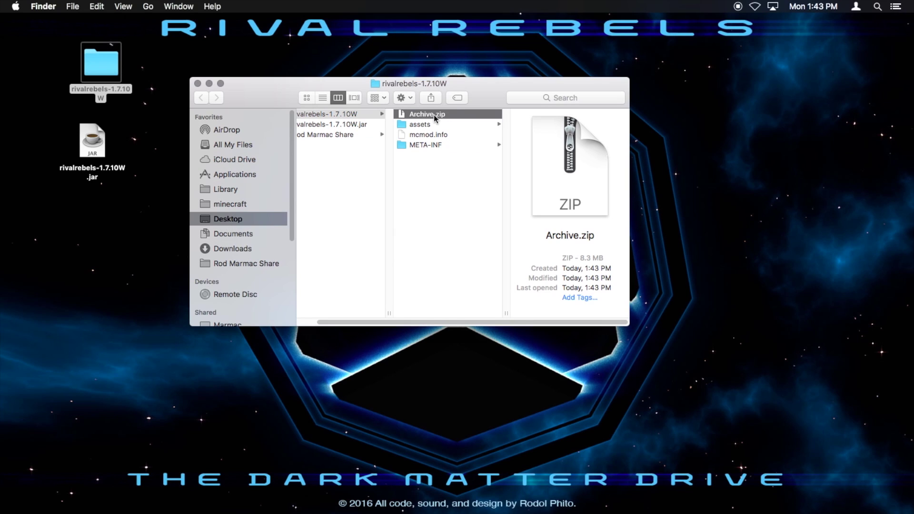
- Move Archive.zip from the rivalrebels-1.7.10W folder into the mods folder of the minecraft directory
click(431, 115)
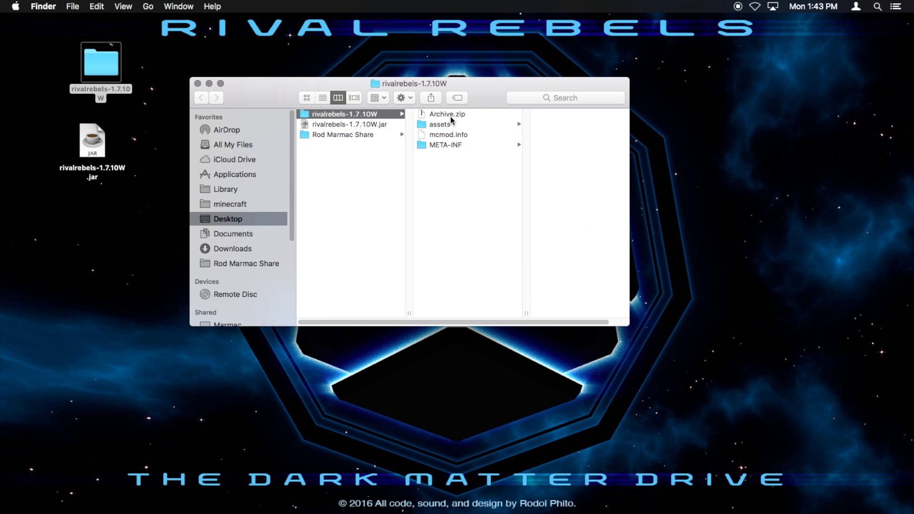
drag(0, 115, 490, 112)
drag(333, 82, 230, 64)
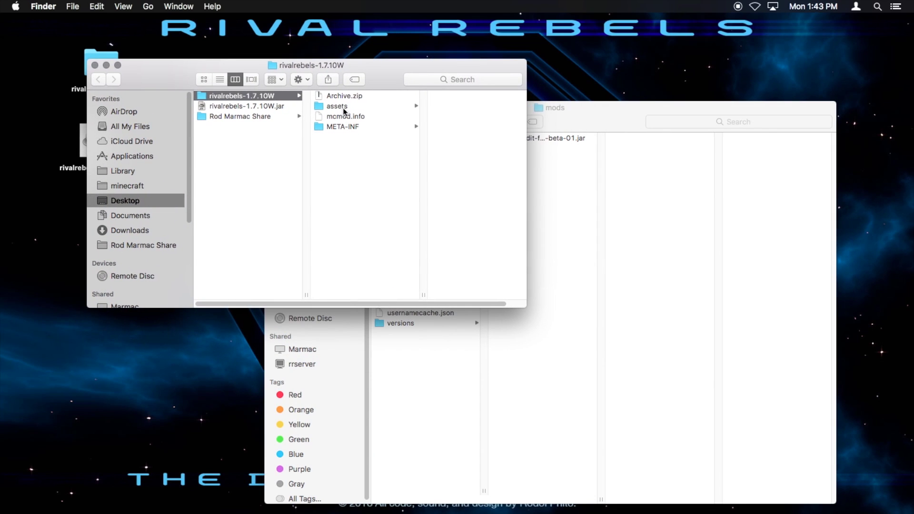
drag(557, 189, 555, 191)
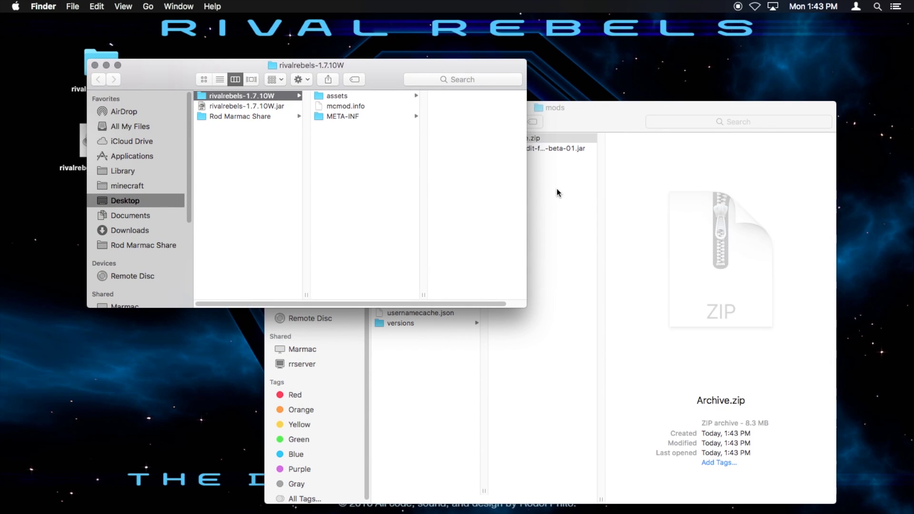
click(553, 190)
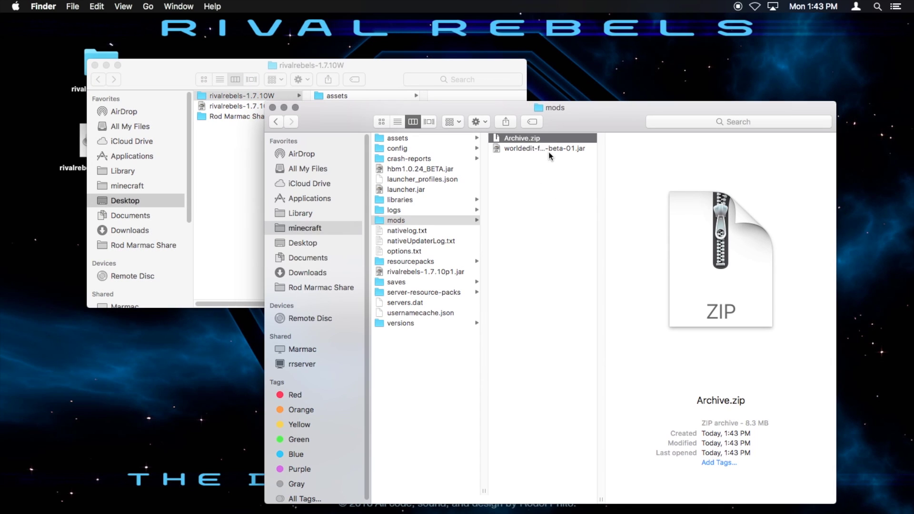
drag(566, 109, 523, 75)
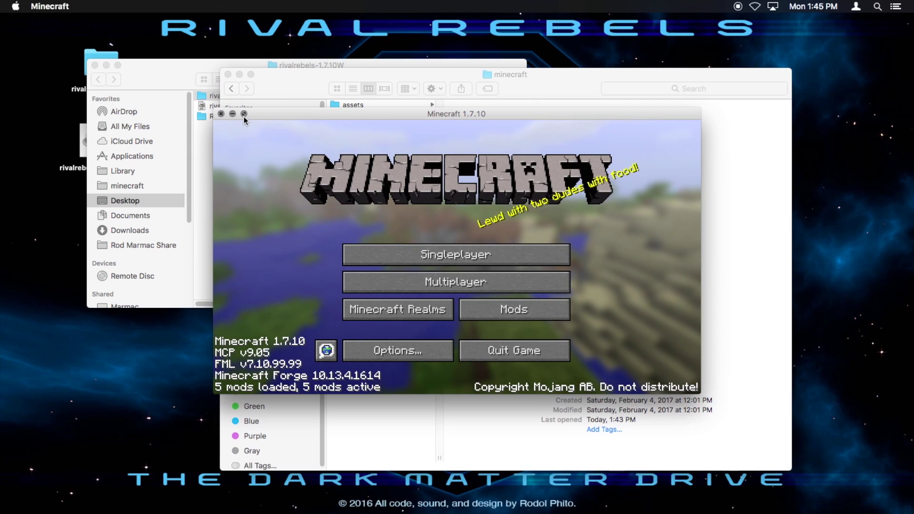
- Switch to Minecraft 1.7.10 and put the Flamethrower from the Rival Rebels creative inventory into the hotbar
click(244, 115)
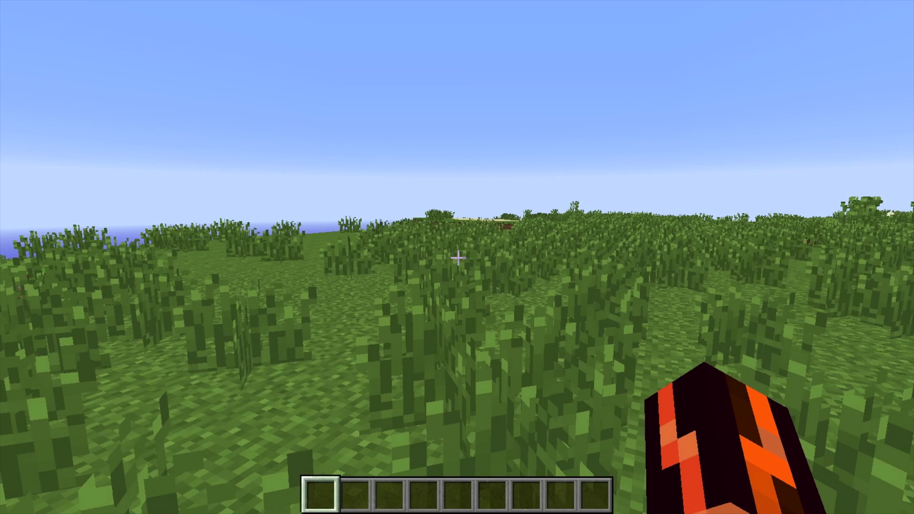
key(e)
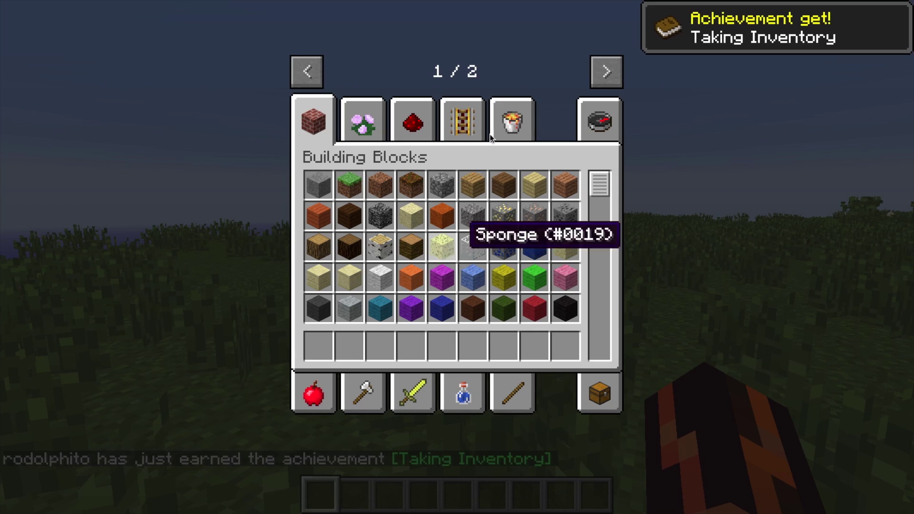
click(606, 71)
click(314, 121)
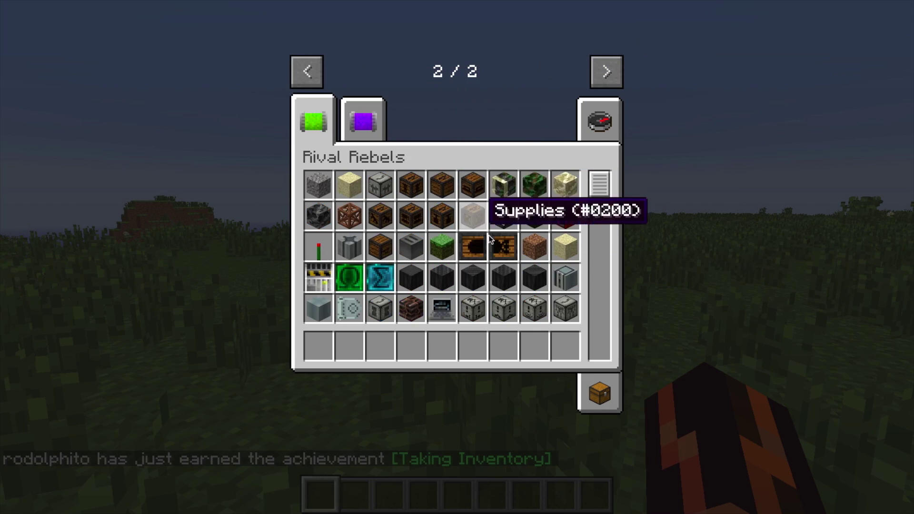
scroll(480, 243, down, 5)
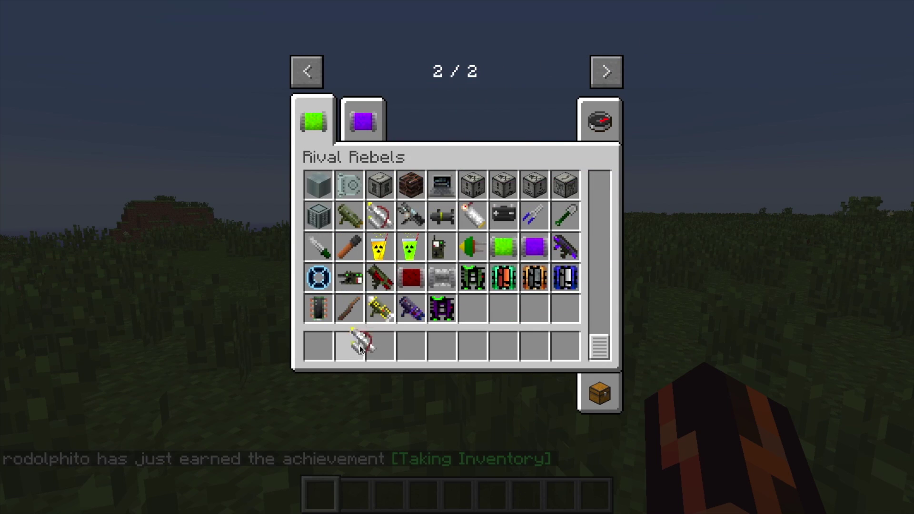
key(e)
key(w)
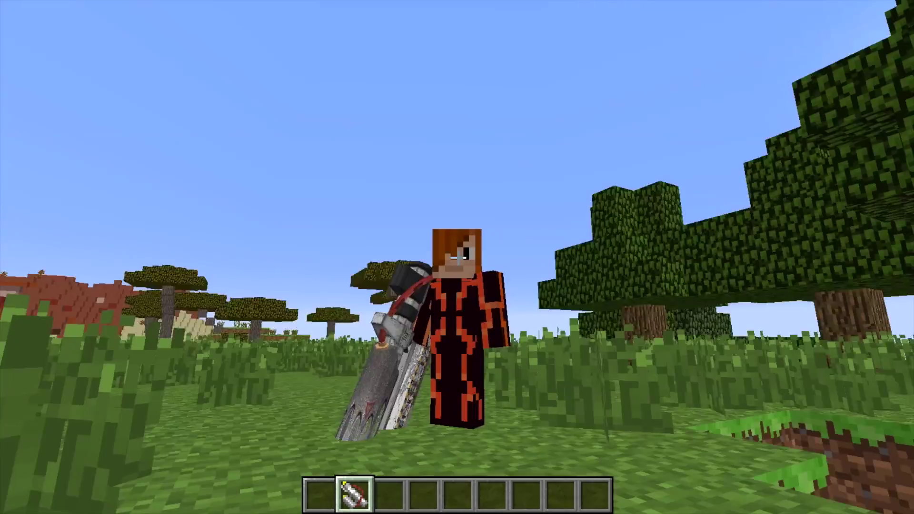
- Test the modified flamethrower in the game world by firing it, dropping it and viewing it in third person
right_click(457, 257)
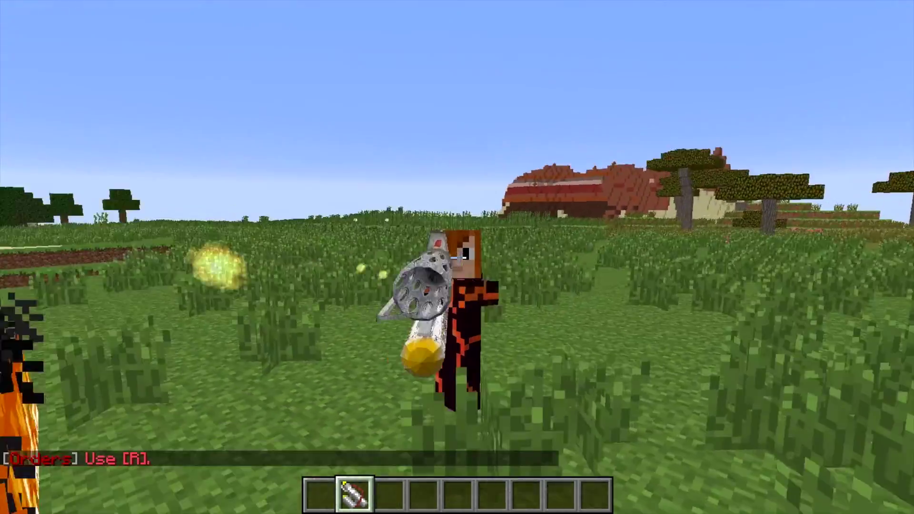
right_click(456, 257)
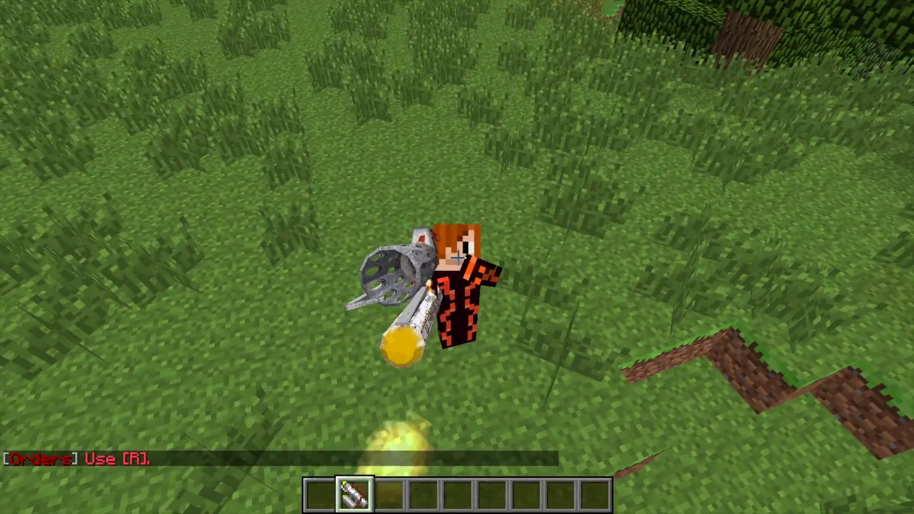
key(r)
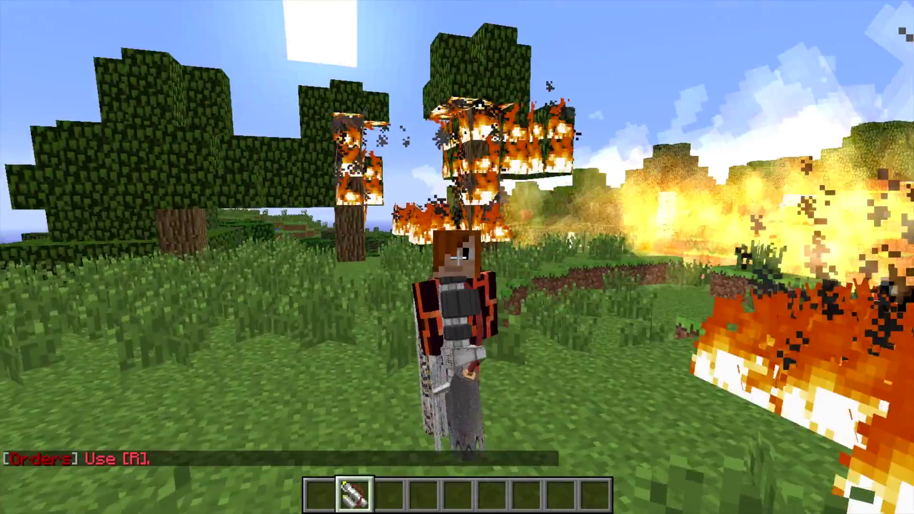
key(q)
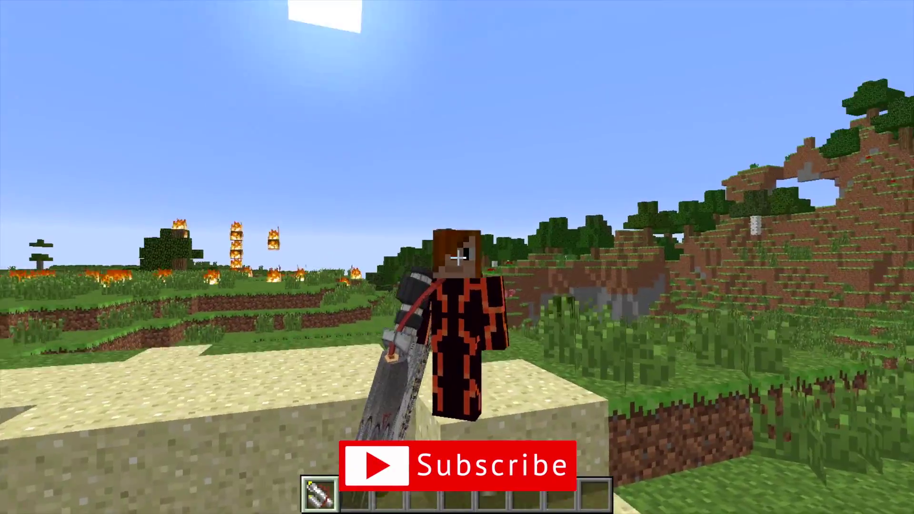
scroll(457, 257, down, 6)
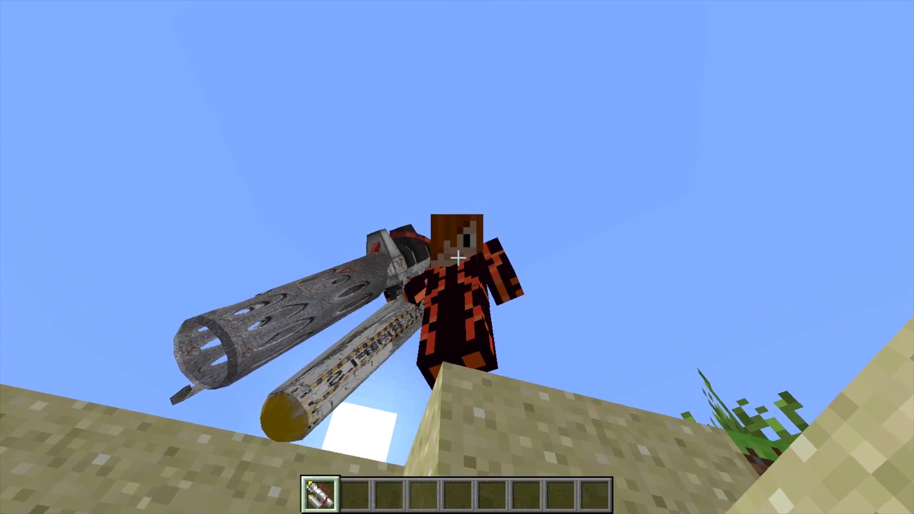
right_click(458, 257)
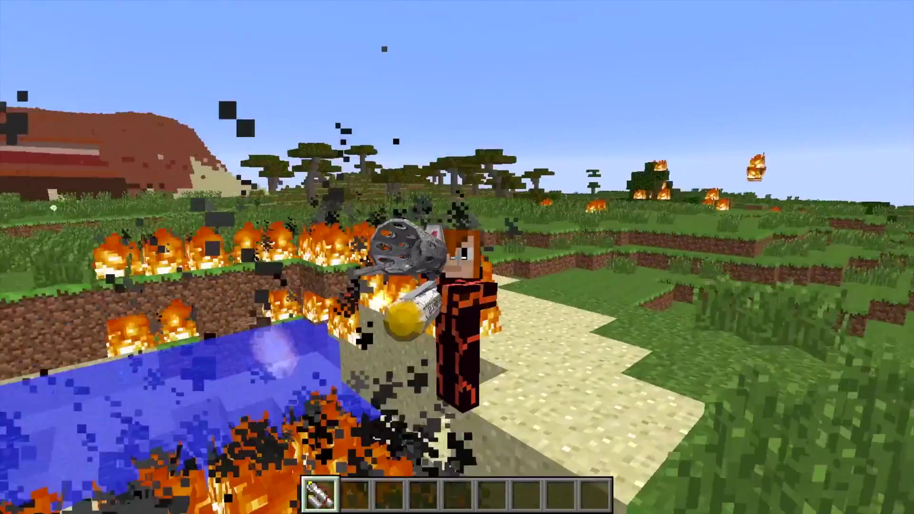
right_click(458, 257)
right_click(458, 258)
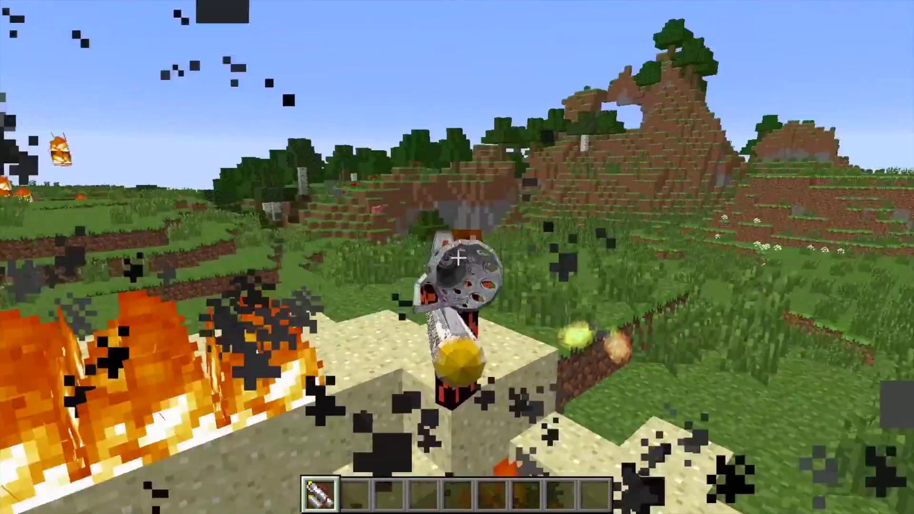